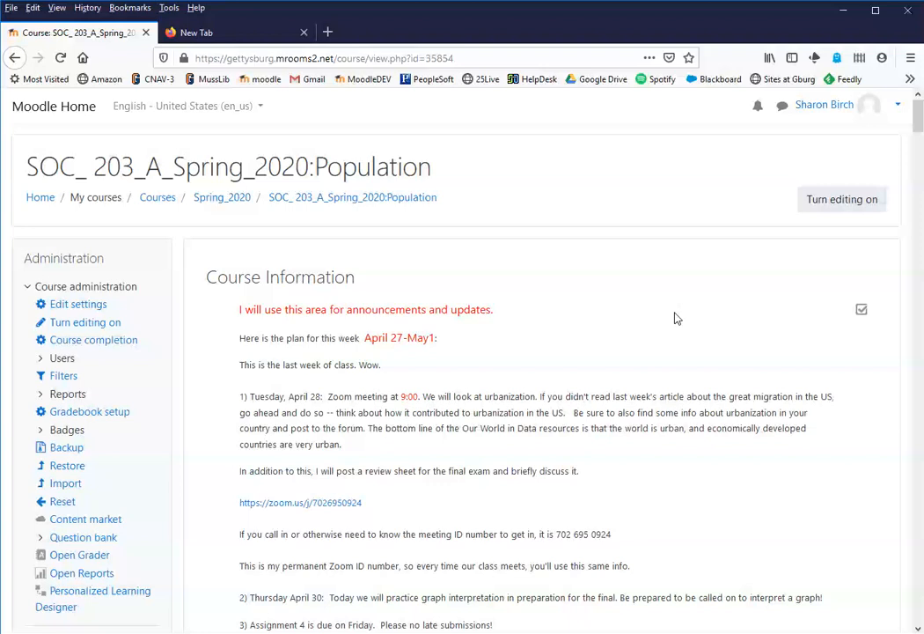
Review the completion checkboxes beside the items in the Course Information, final exam and April 20-28 sections
{"action": "scroll", "coordinate": [858, 339], "scroll_direction": "down", "scroll_amount": 5}
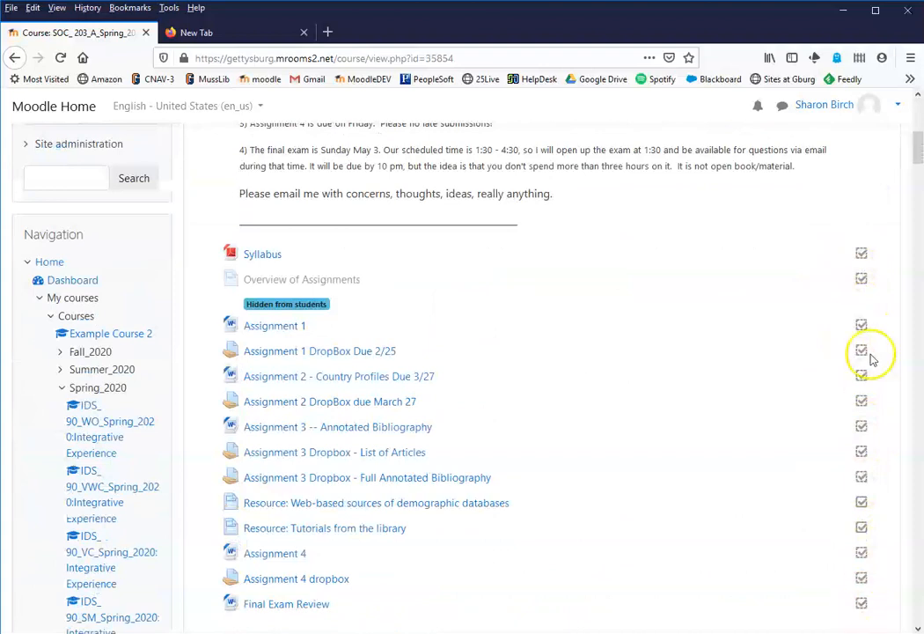
{"action": "left_click", "coordinate": [858, 279]}
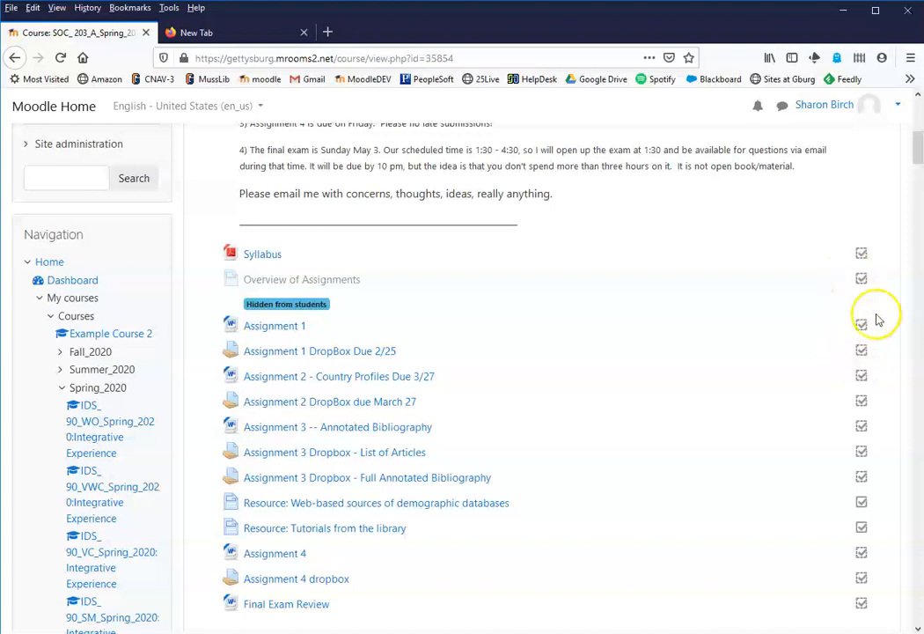
{"action": "scroll", "coordinate": [745, 546], "scroll_direction": "down", "scroll_amount": 7}
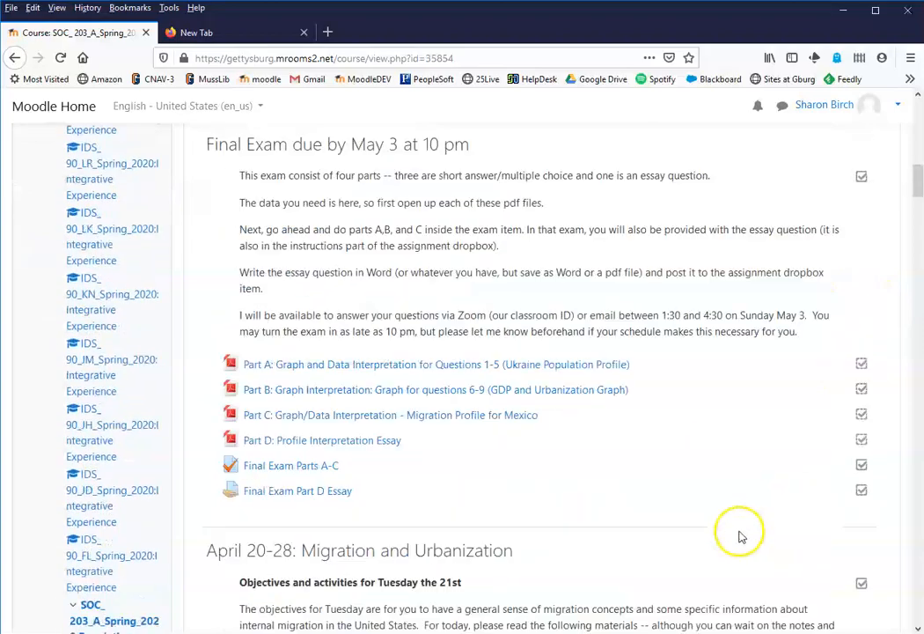
{"action": "scroll", "coordinate": [739, 533], "scroll_direction": "down", "scroll_amount": 9}
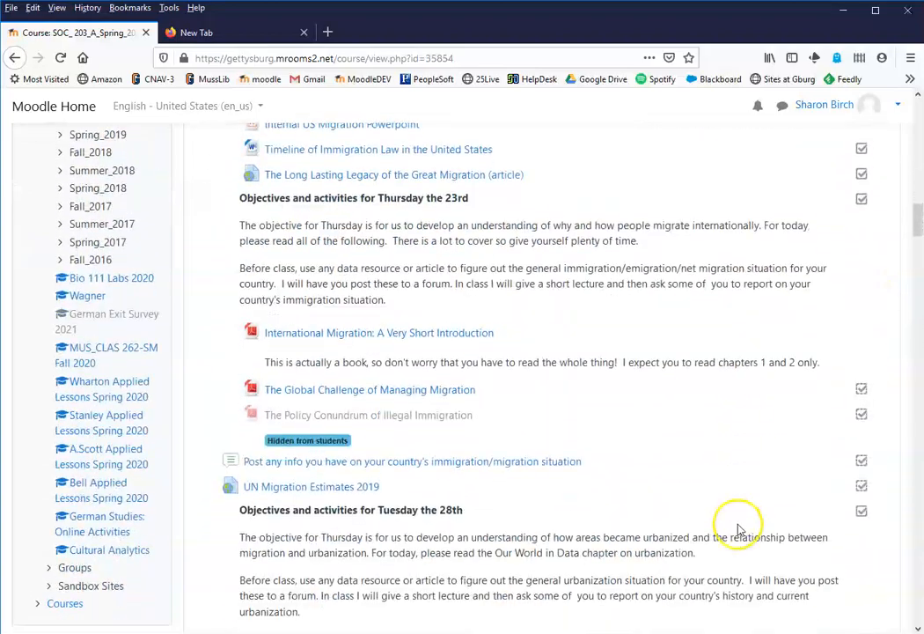
{"action": "scroll", "coordinate": [739, 525], "scroll_direction": "up", "scroll_amount": 15}
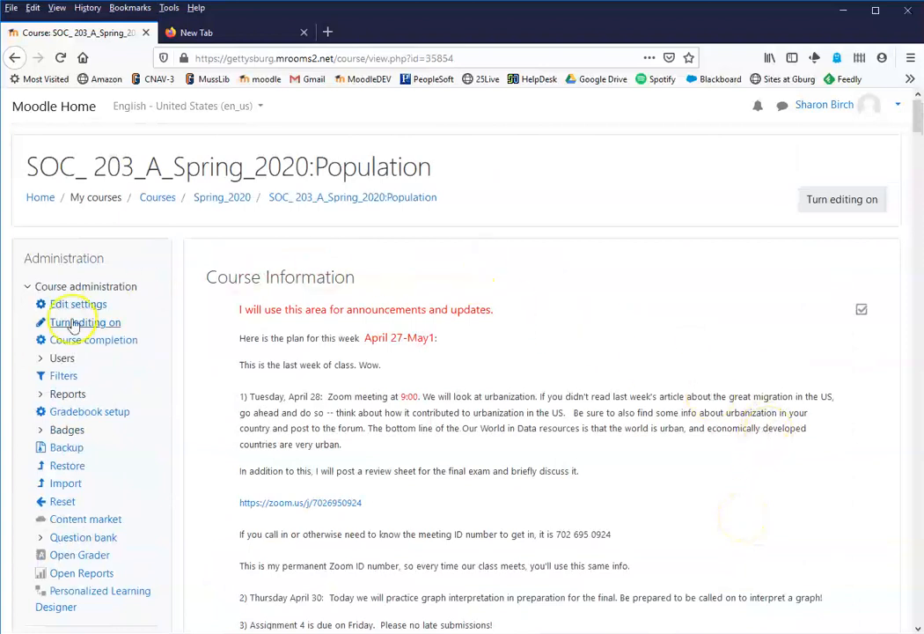
Open the course's Activity completion report and examine the students' completion marks across all activities
{"action": "left_click", "coordinate": [42, 396]}
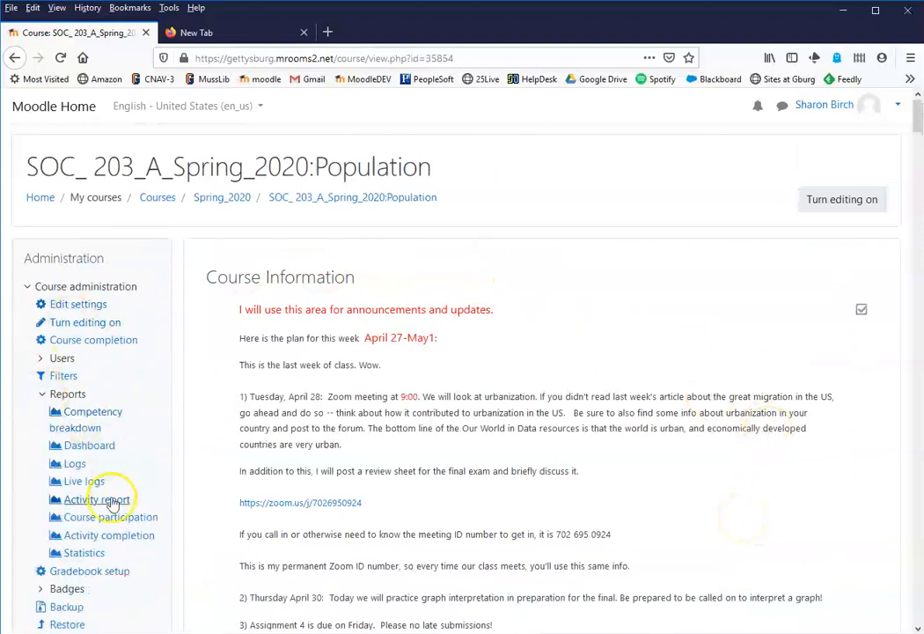
{"action": "left_click", "coordinate": [109, 536]}
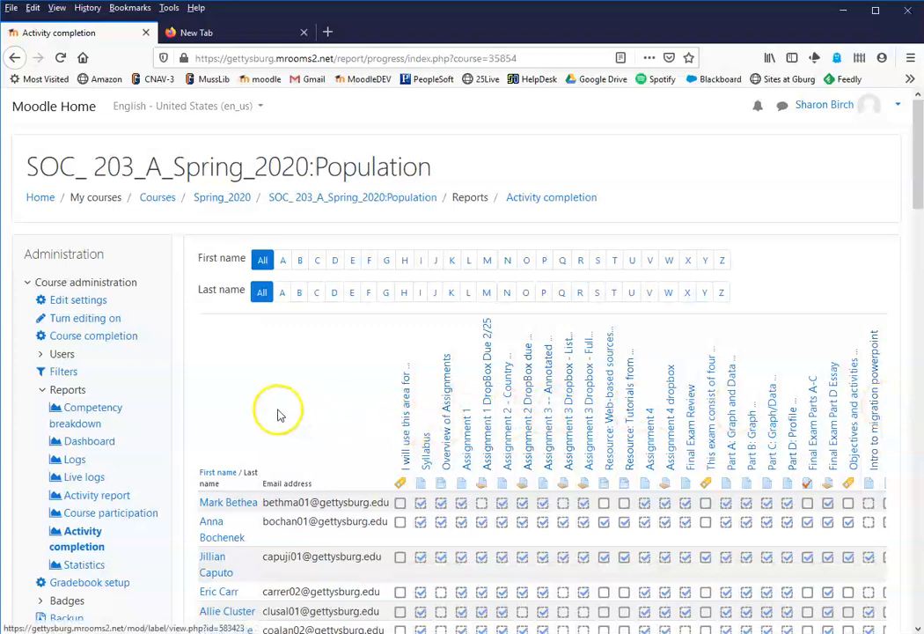
{"action": "scroll", "coordinate": [251, 449], "scroll_direction": "down", "scroll_amount": 5}
{"action": "left_click_drag", "start_coordinate": [354, 553], "coordinate": [759, 542]}
{"action": "scroll", "coordinate": [701, 501], "scroll_direction": "up", "scroll_amount": 6}
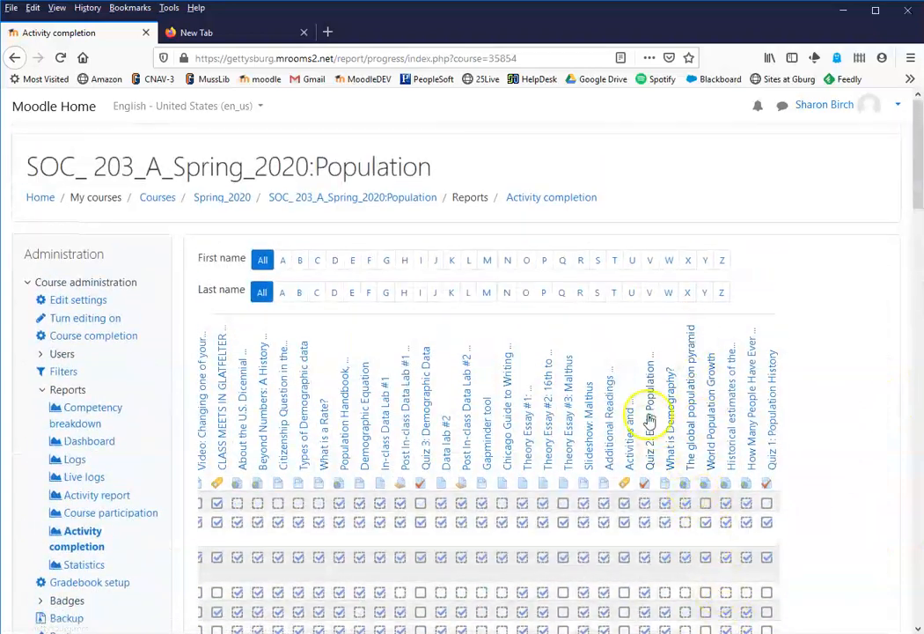
Return to the SOC_ 203_A_Spring_2020:Population course page and review the completion checkboxes down through Week 6: Fertility, continued
{"action": "left_click", "coordinate": [335, 199]}
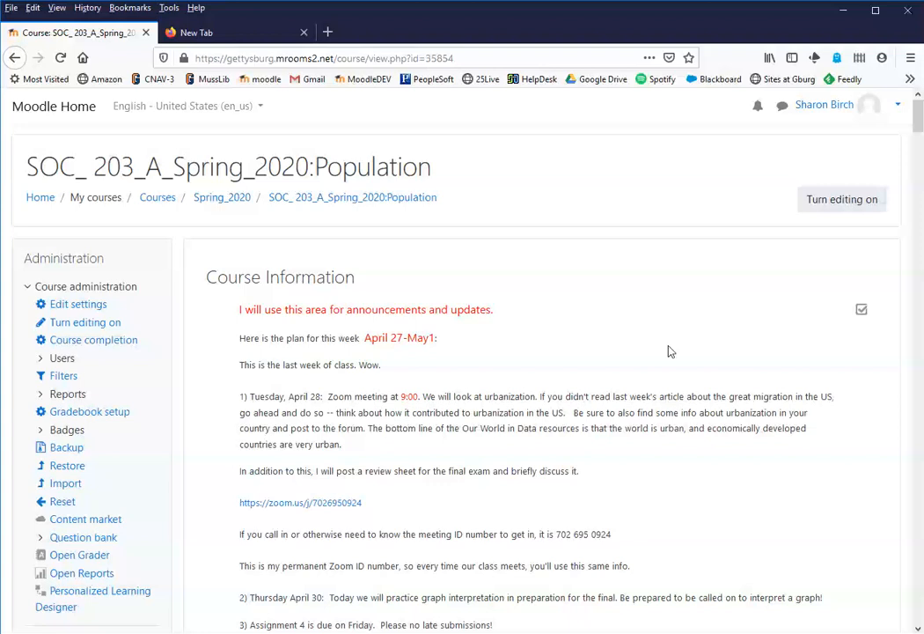
{"action": "scroll", "coordinate": [433, 350], "scroll_direction": "down", "scroll_amount": 5}
{"action": "scroll", "coordinate": [455, 346], "scroll_direction": "down", "scroll_amount": 8}
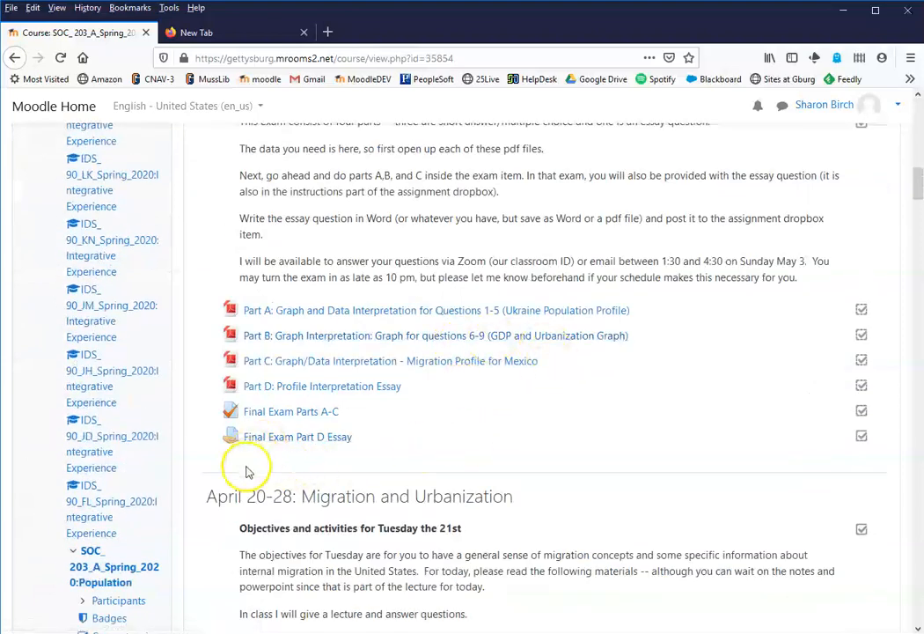
{"action": "scroll", "coordinate": [541, 422], "scroll_direction": "down", "scroll_amount": 5}
{"action": "scroll", "coordinate": [555, 411], "scroll_direction": "down", "scroll_amount": 7}
{"action": "scroll", "coordinate": [546, 411], "scroll_direction": "down", "scroll_amount": 6}
{"action": "scroll", "coordinate": [545, 406], "scroll_direction": "up", "scroll_amount": 5}
{"action": "scroll", "coordinate": [544, 404], "scroll_direction": "down", "scroll_amount": 20}
{"action": "scroll", "coordinate": [538, 391], "scroll_direction": "down", "scroll_amount": 10}
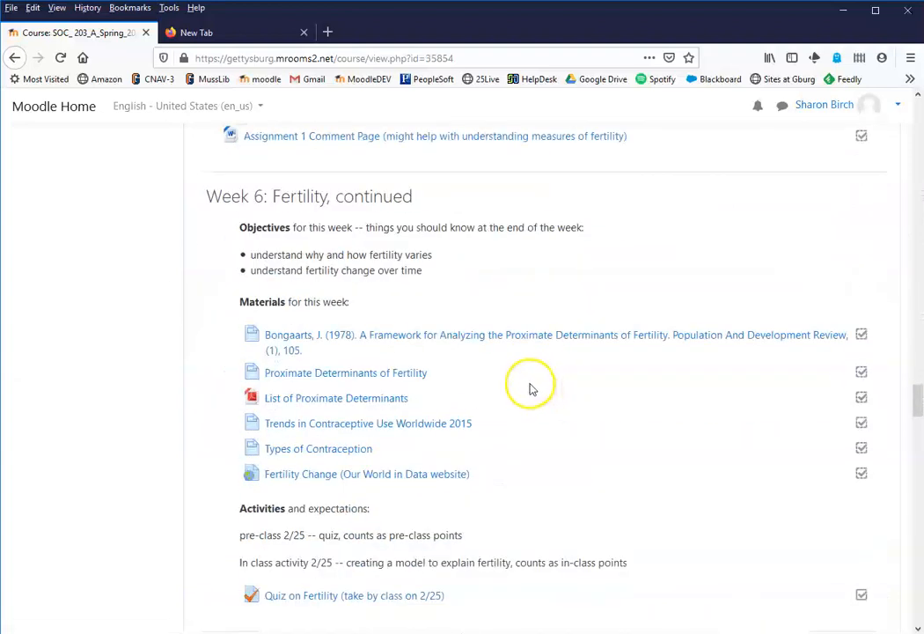
{"action": "scroll", "coordinate": [528, 388], "scroll_direction": "down", "scroll_amount": 3}
{"action": "scroll", "coordinate": [470, 423], "scroll_direction": "up", "scroll_amount": 3}
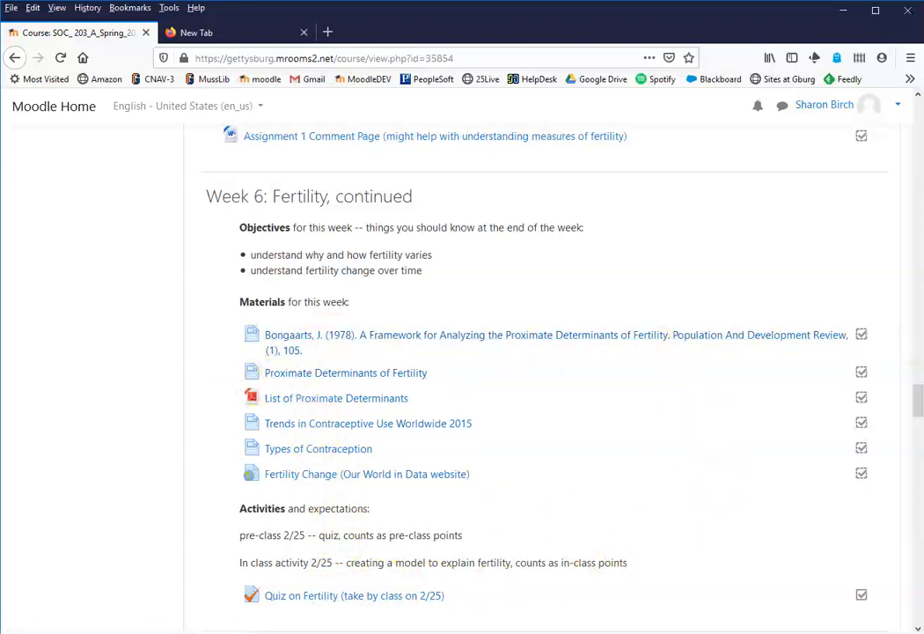
{"action": "scroll", "coordinate": [809, 310], "scroll_direction": "up", "scroll_amount": 20}
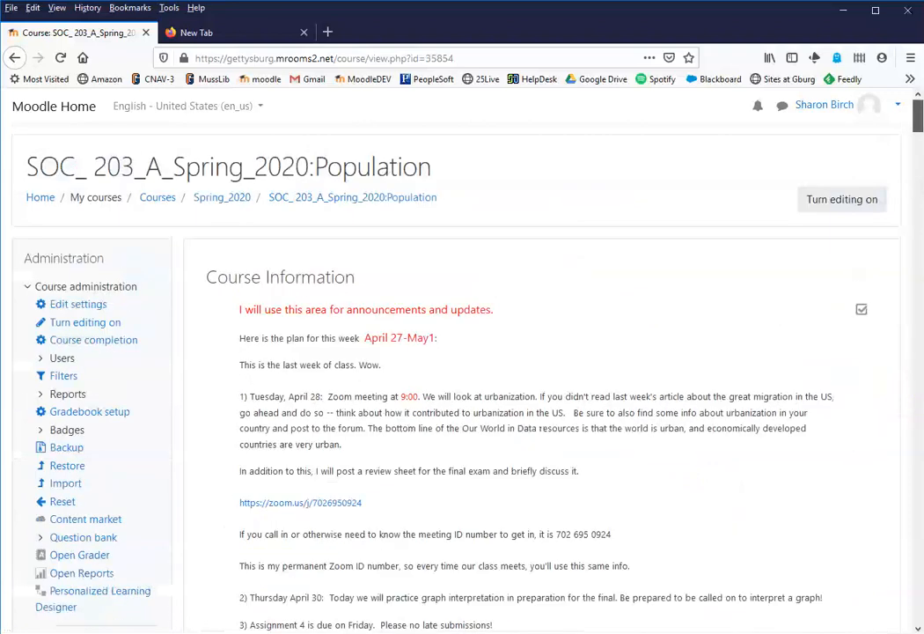
Turn editing on for the course and go to the Week 6: Fertility, continued section
{"action": "left_click", "coordinate": [842, 201]}
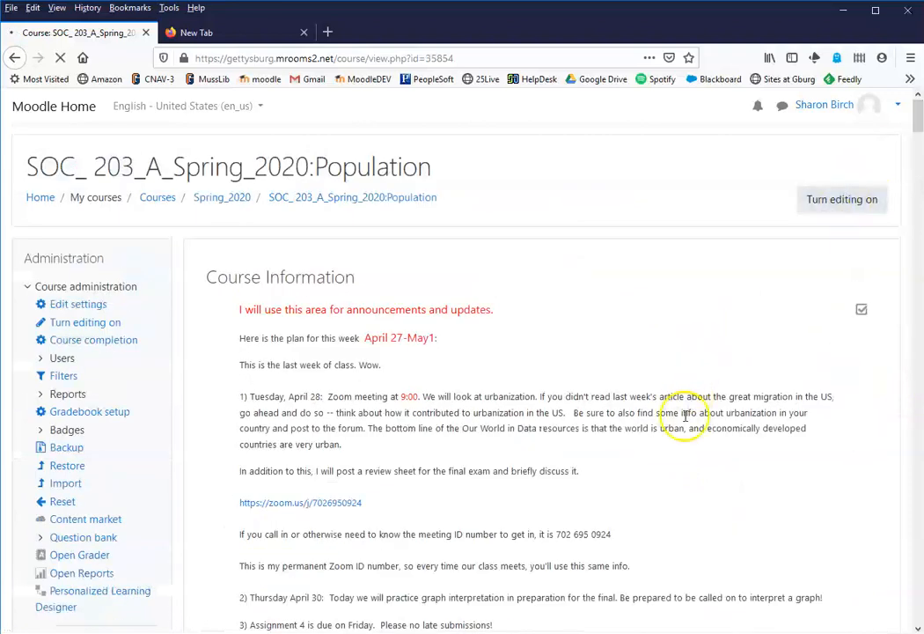
{"action": "scroll", "coordinate": [636, 412], "scroll_direction": "down", "scroll_amount": 20}
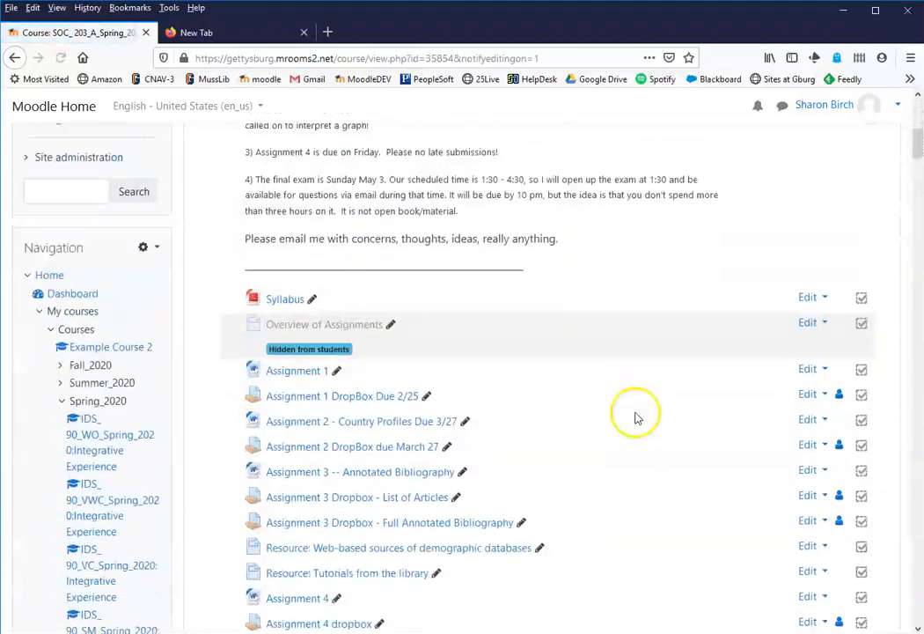
{"action": "scroll", "coordinate": [641, 403], "scroll_direction": "down", "scroll_amount": 15}
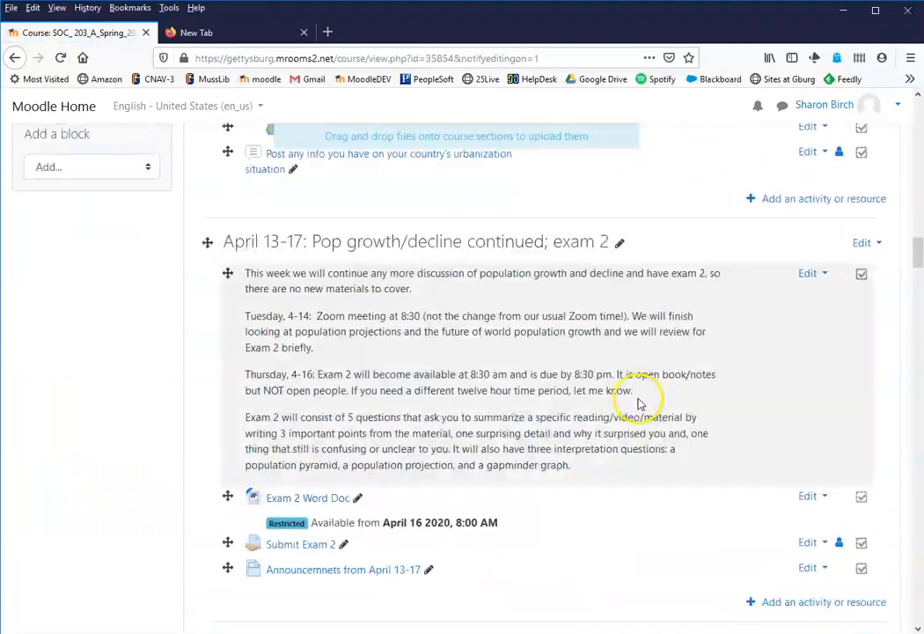
{"action": "scroll", "coordinate": [639, 401], "scroll_direction": "down", "scroll_amount": 12}
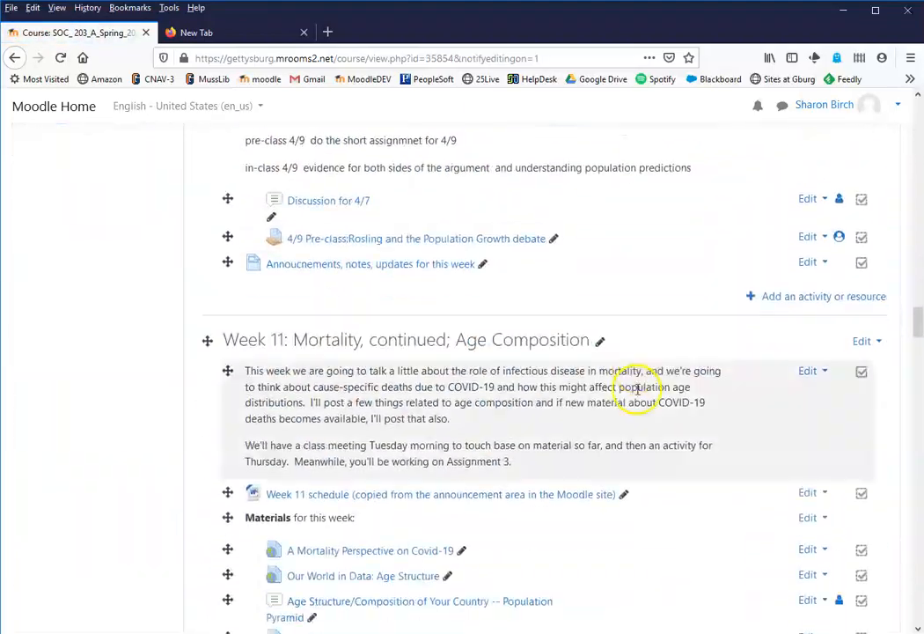
{"action": "scroll", "coordinate": [638, 386], "scroll_direction": "down", "scroll_amount": 8}
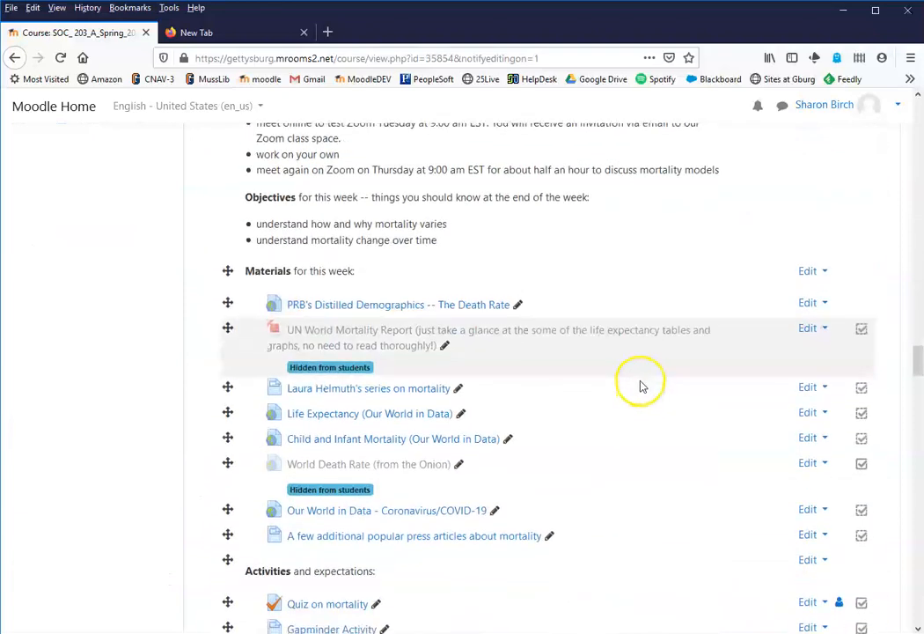
{"action": "scroll", "coordinate": [665, 373], "scroll_direction": "up", "scroll_amount": 2}
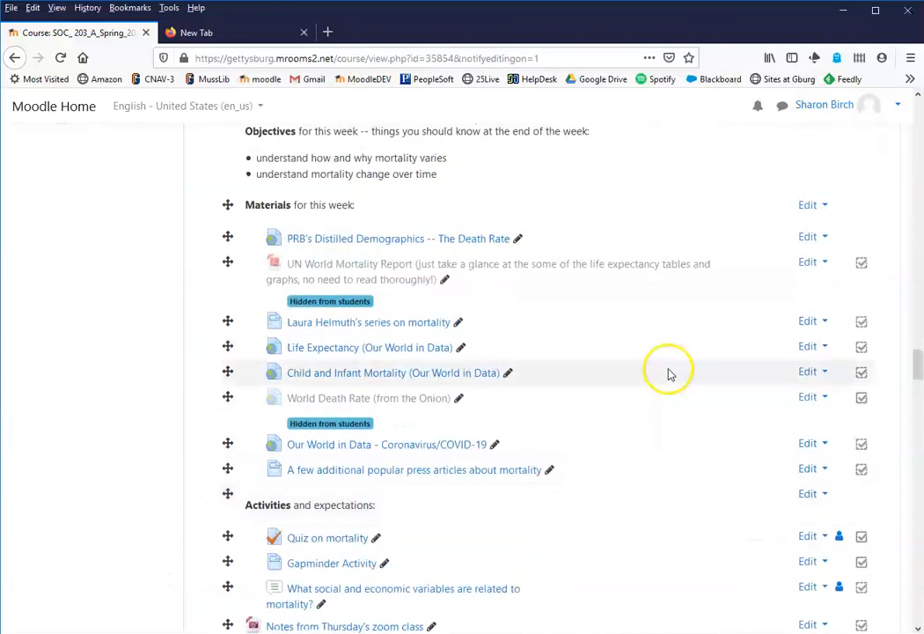
{"action": "scroll", "coordinate": [668, 372], "scroll_direction": "down", "scroll_amount": 7}
{"action": "scroll", "coordinate": [666, 369], "scroll_direction": "down", "scroll_amount": 1}
{"action": "scroll", "coordinate": [666, 371], "scroll_direction": "up", "scroll_amount": 2}
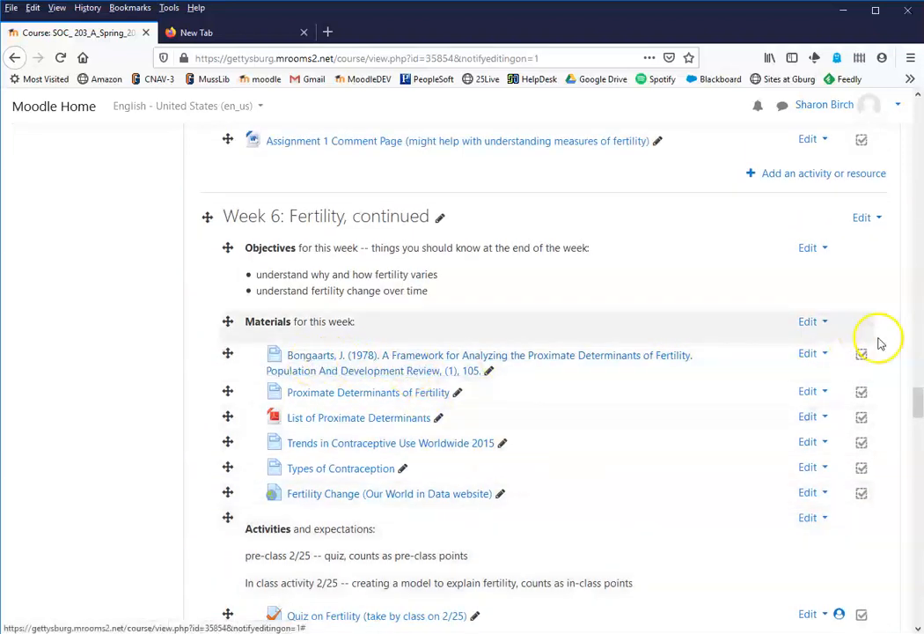
Open the settings of the Week 6 page "A Framework for Analyzing the Proximate Determinants of Fertility" and expand Activity completion
{"action": "left_click", "coordinate": [807, 353]}
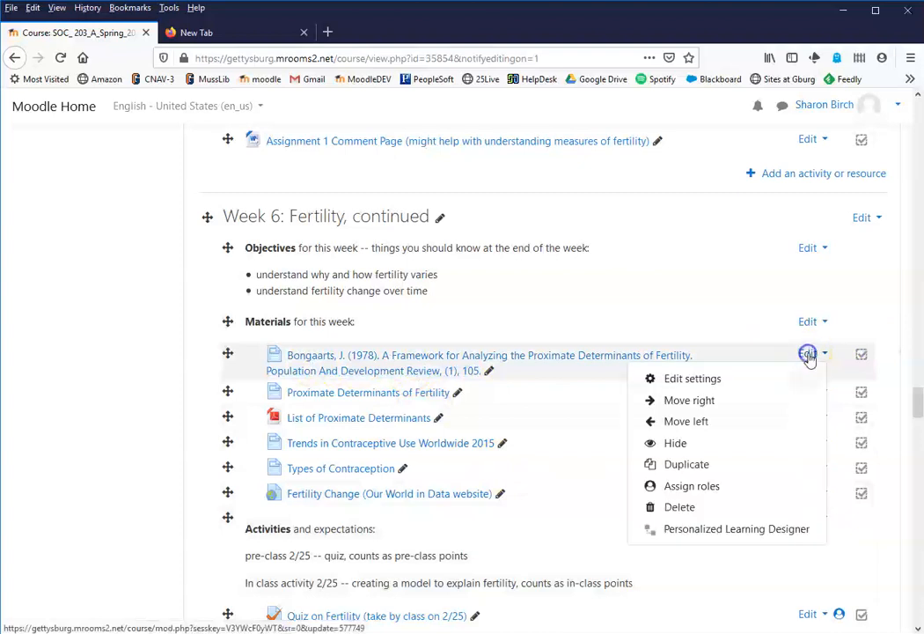
{"action": "left_click", "coordinate": [687, 381]}
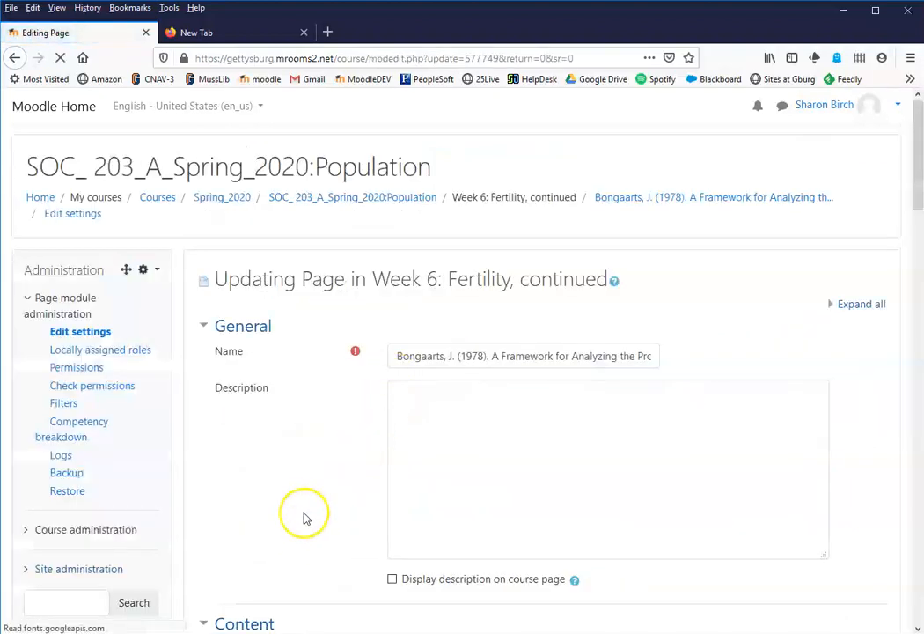
{"action": "scroll", "coordinate": [304, 442], "scroll_direction": "down", "scroll_amount": 3}
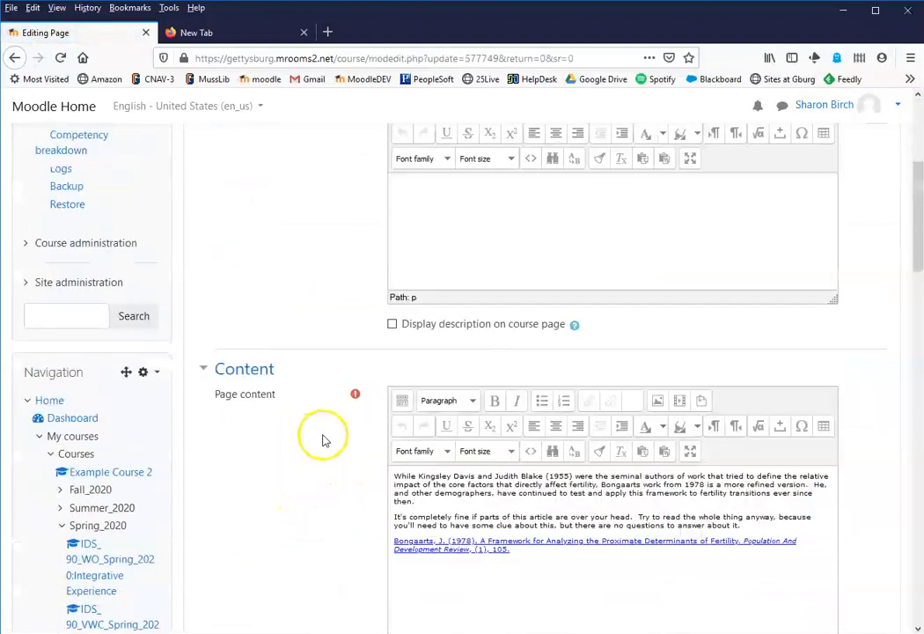
{"action": "scroll", "coordinate": [319, 441], "scroll_direction": "down", "scroll_amount": 3}
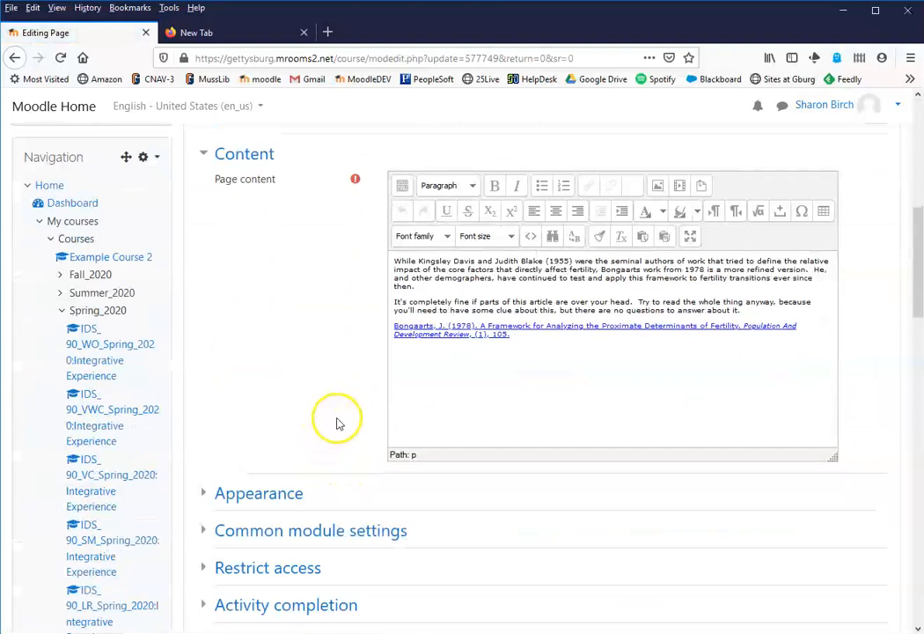
{"action": "scroll", "coordinate": [299, 430], "scroll_direction": "down", "scroll_amount": 2}
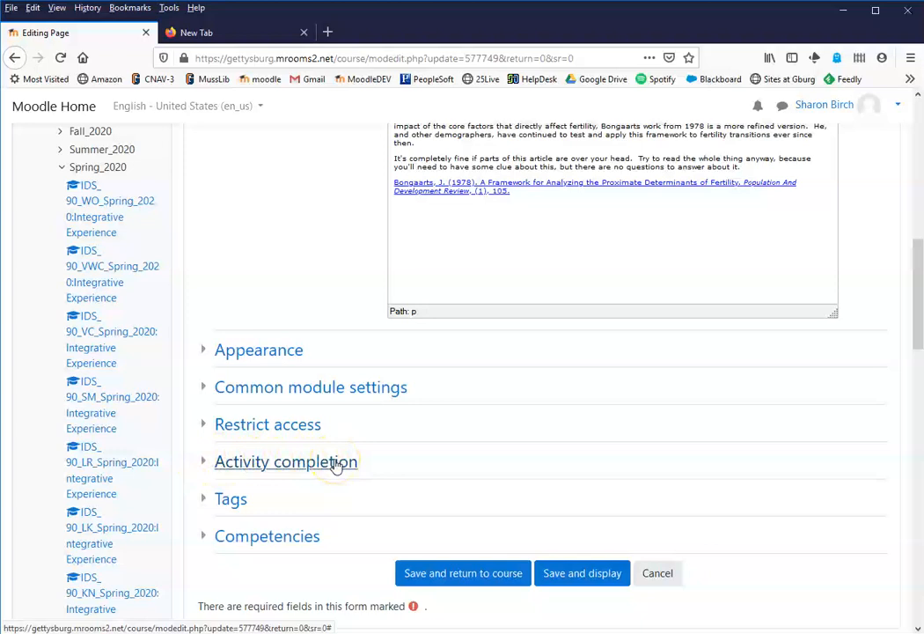
{"action": "left_click", "coordinate": [204, 464]}
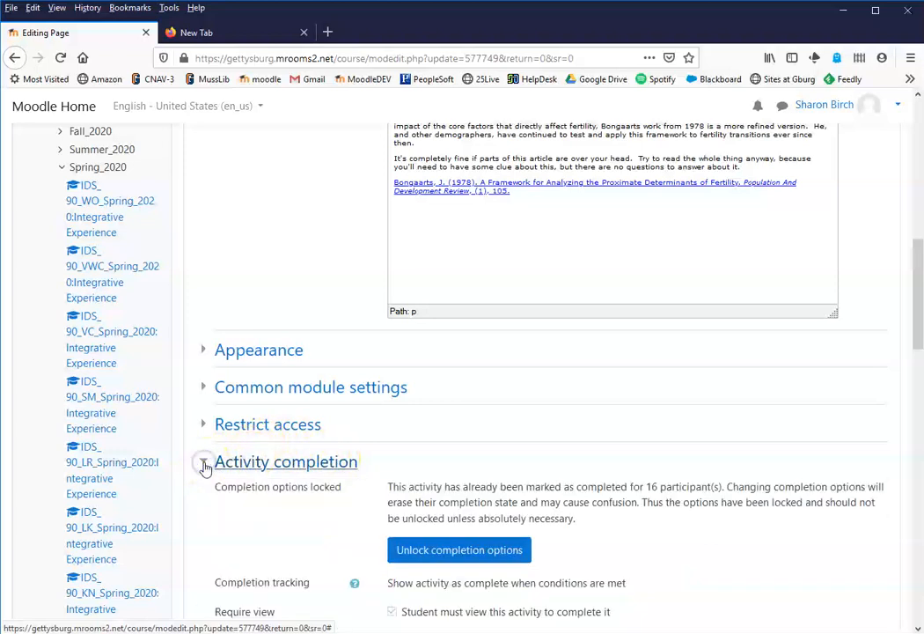
{"action": "scroll", "coordinate": [444, 439], "scroll_direction": "down", "scroll_amount": 3}
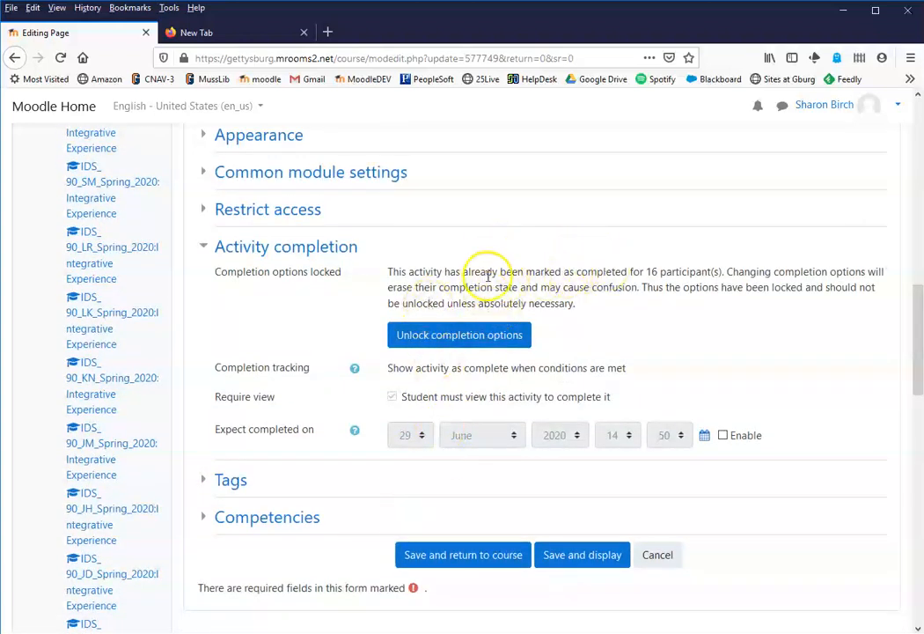
Unlock the page's completion options, choose "Show activity as complete when conditions are met" for completion tracking, and cancel without saving
{"action": "left_click", "coordinate": [500, 339]}
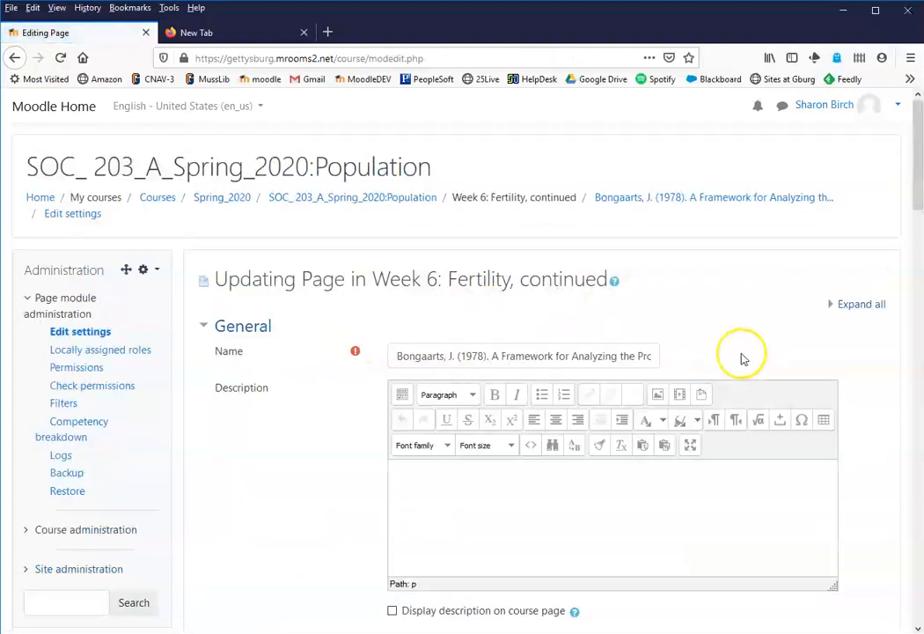
{"action": "scroll", "coordinate": [726, 377], "scroll_direction": "down", "scroll_amount": 9}
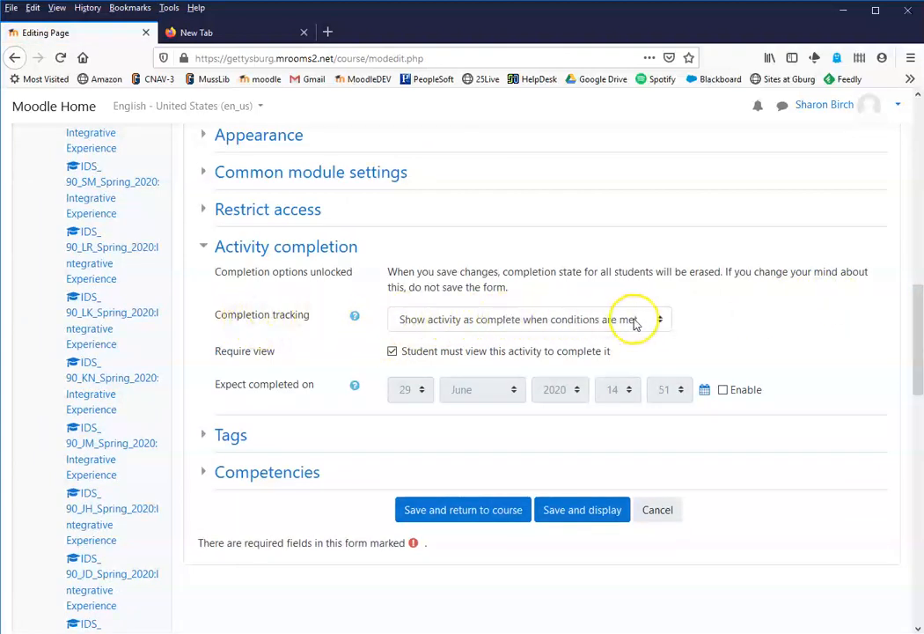
{"action": "left_click", "coordinate": [663, 320]}
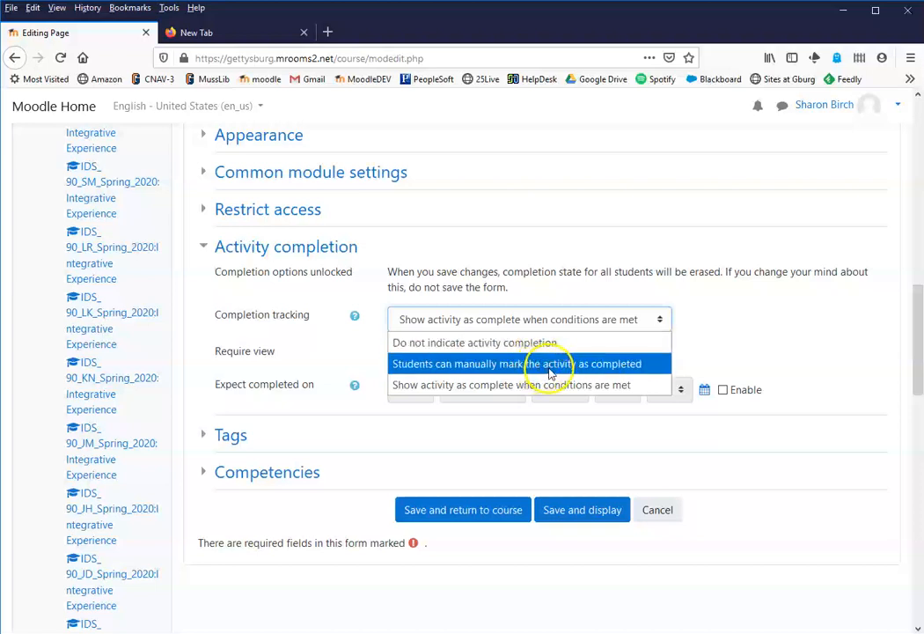
{"action": "left_click", "coordinate": [550, 385]}
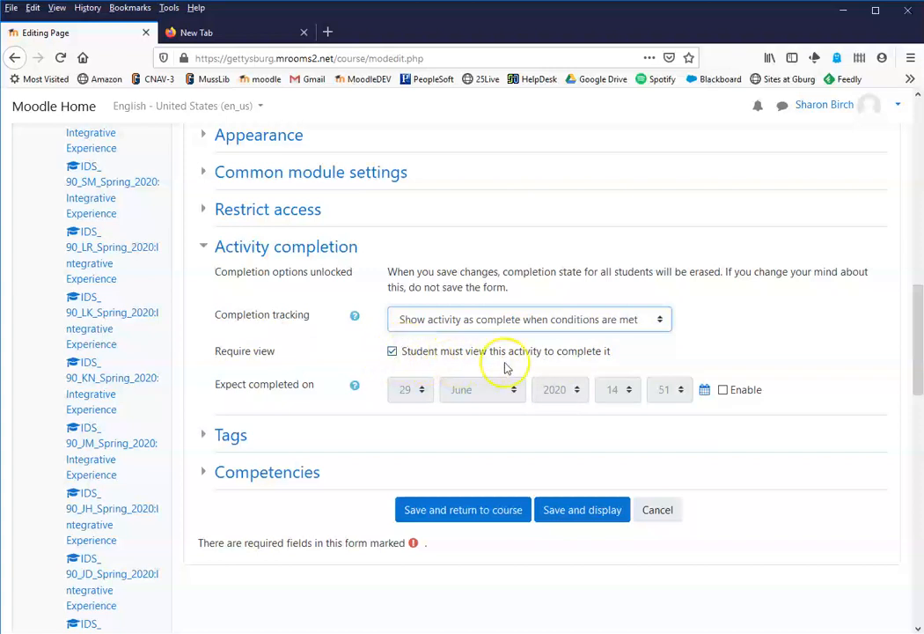
{"action": "left_click", "coordinate": [655, 512]}
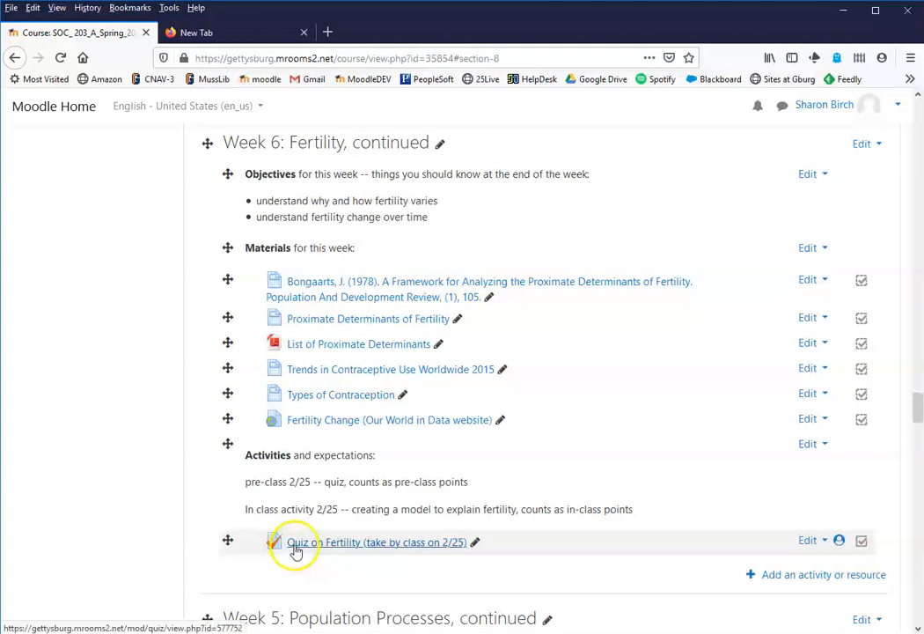
Open the settings of the Week 6 "Quiz on Fertility (take by class on 2/25)" and expand Activity completion
{"action": "scroll", "coordinate": [297, 551], "scroll_direction": "down", "scroll_amount": 1}
{"action": "scroll", "coordinate": [297, 551], "scroll_direction": "down", "scroll_amount": 3}
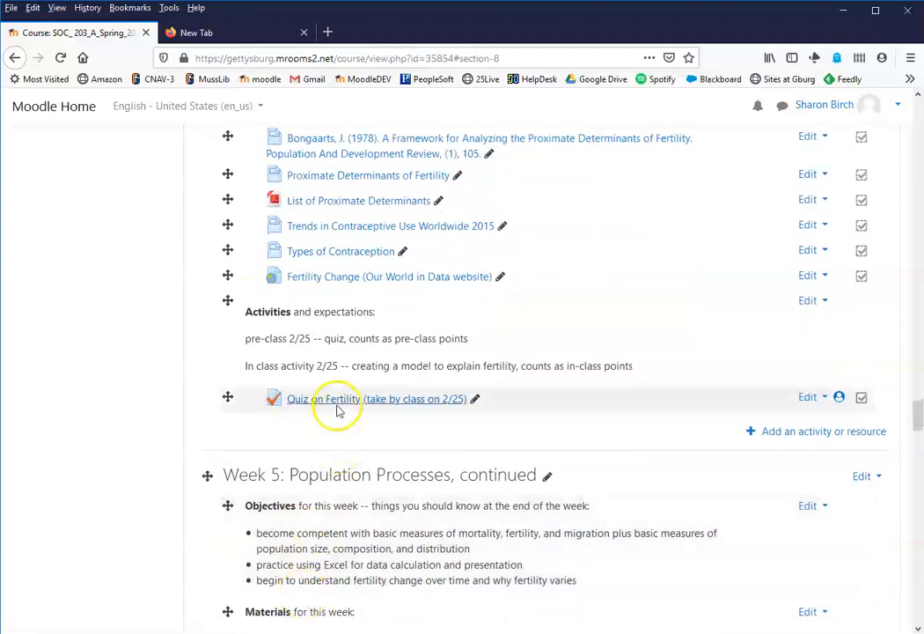
{"action": "left_click", "coordinate": [827, 398]}
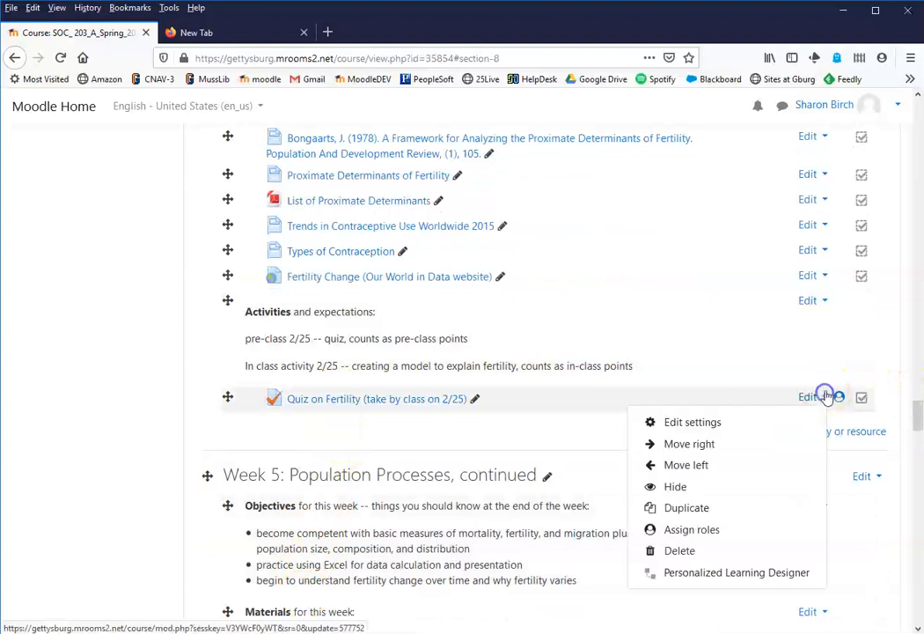
{"action": "left_click", "coordinate": [688, 421]}
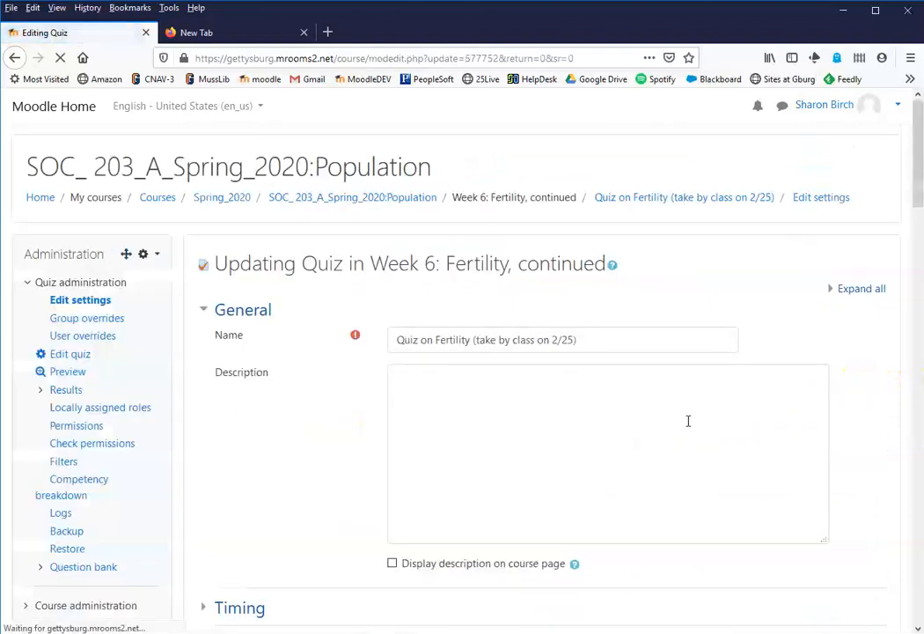
{"action": "scroll", "coordinate": [365, 447], "scroll_direction": "down", "scroll_amount": 10}
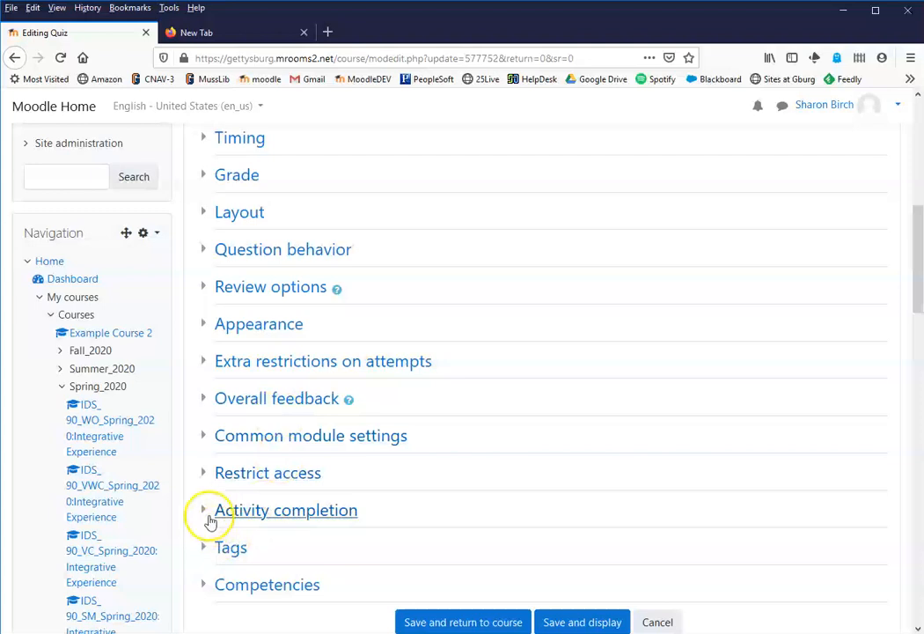
{"action": "left_click", "coordinate": [204, 513]}
Unlock the quiz's completion options and set completion tracking to "Show activity as complete when conditions are met"
{"action": "scroll", "coordinate": [529, 443], "scroll_direction": "down", "scroll_amount": 3}
{"action": "left_click", "coordinate": [495, 313]}
{"action": "scroll", "coordinate": [820, 385], "scroll_direction": "down", "scroll_amount": 5}
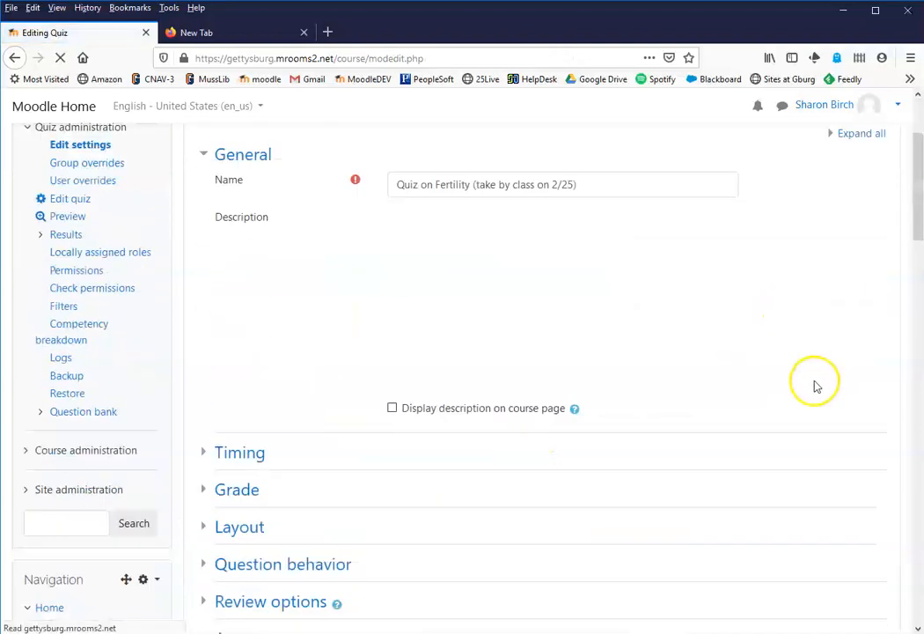
{"action": "scroll", "coordinate": [795, 382], "scroll_direction": "down", "scroll_amount": 4}
{"action": "scroll", "coordinate": [561, 406], "scroll_direction": "down", "scroll_amount": 3}
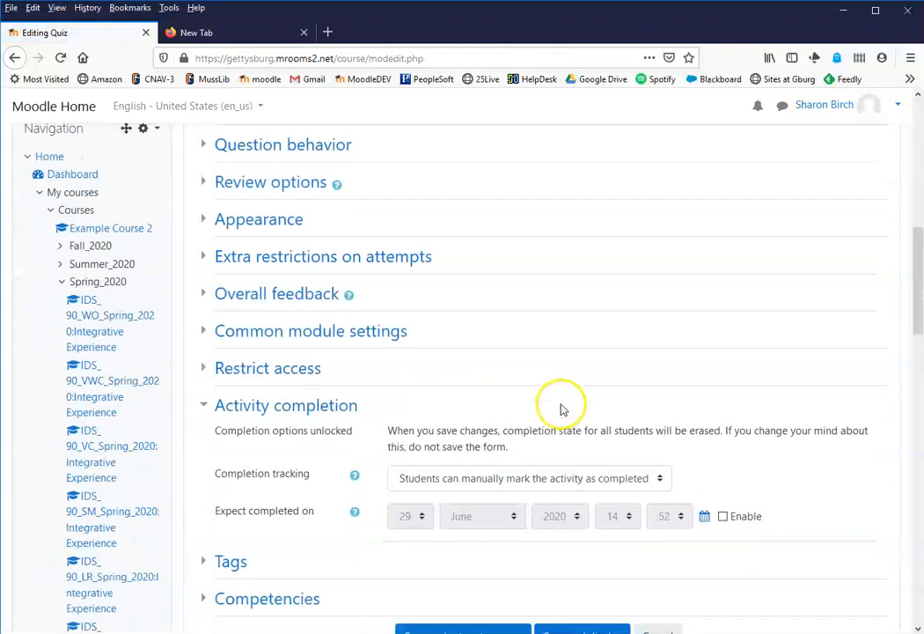
{"action": "left_click", "coordinate": [660, 368]}
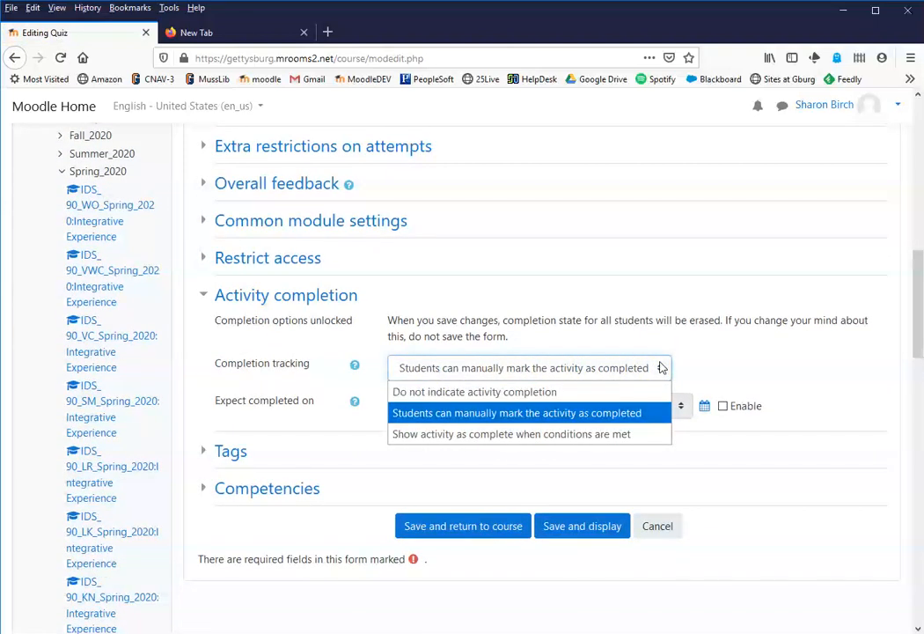
{"action": "left_click", "coordinate": [541, 435]}
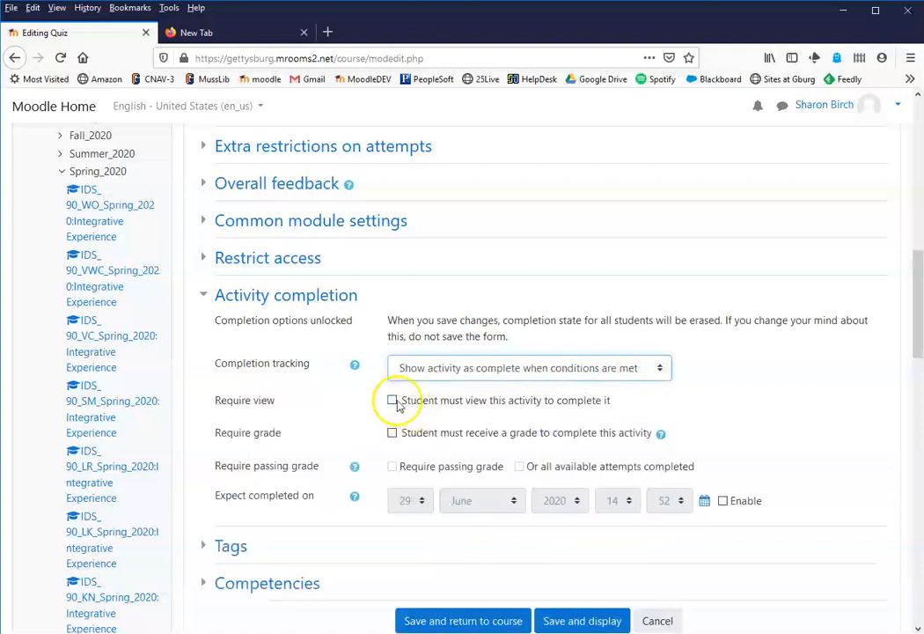
Require students to view the quiz, receive a grade and achieve a passing grade to complete it
{"action": "left_click", "coordinate": [392, 401]}
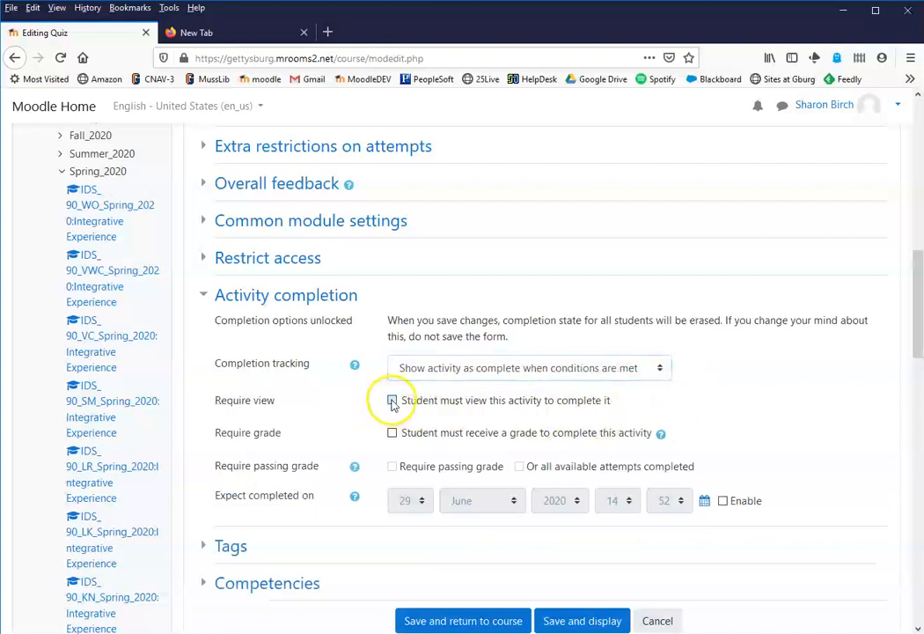
{"action": "left_click", "coordinate": [391, 433]}
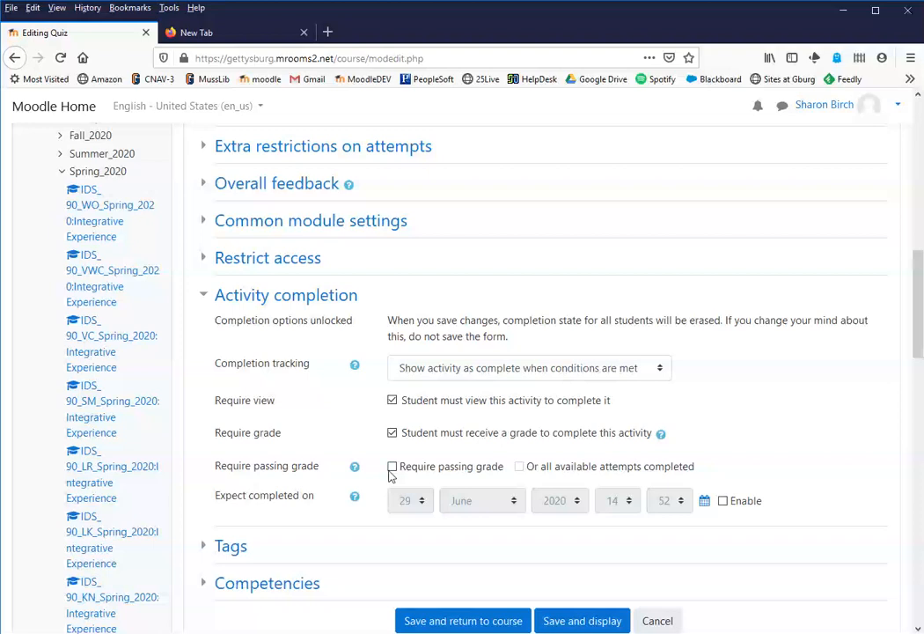
{"action": "left_click", "coordinate": [393, 469]}
Expand the quiz's Grade settings and set the grade to pass to 80
{"action": "scroll", "coordinate": [439, 538], "scroll_direction": "up", "scroll_amount": 5}
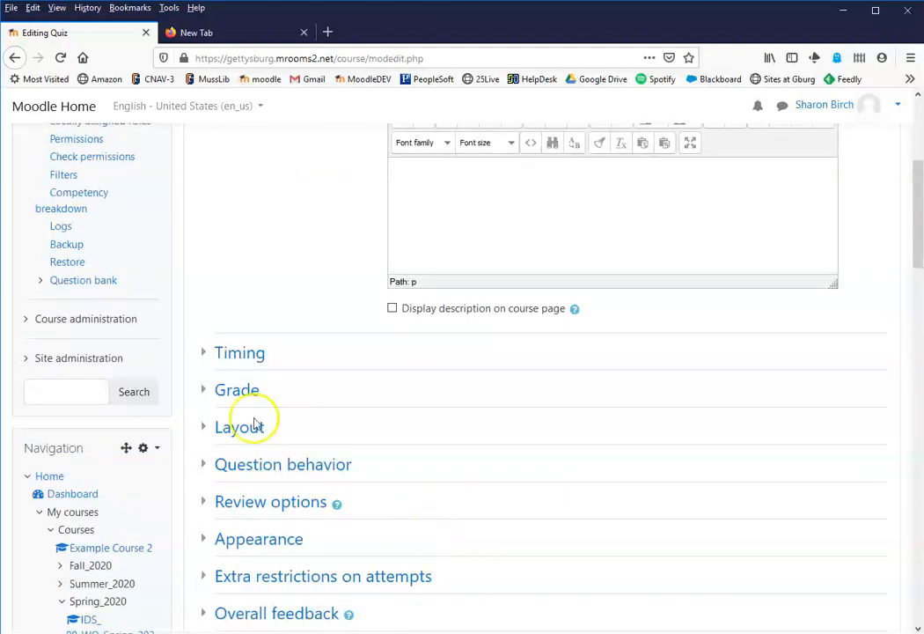
{"action": "left_click", "coordinate": [207, 390]}
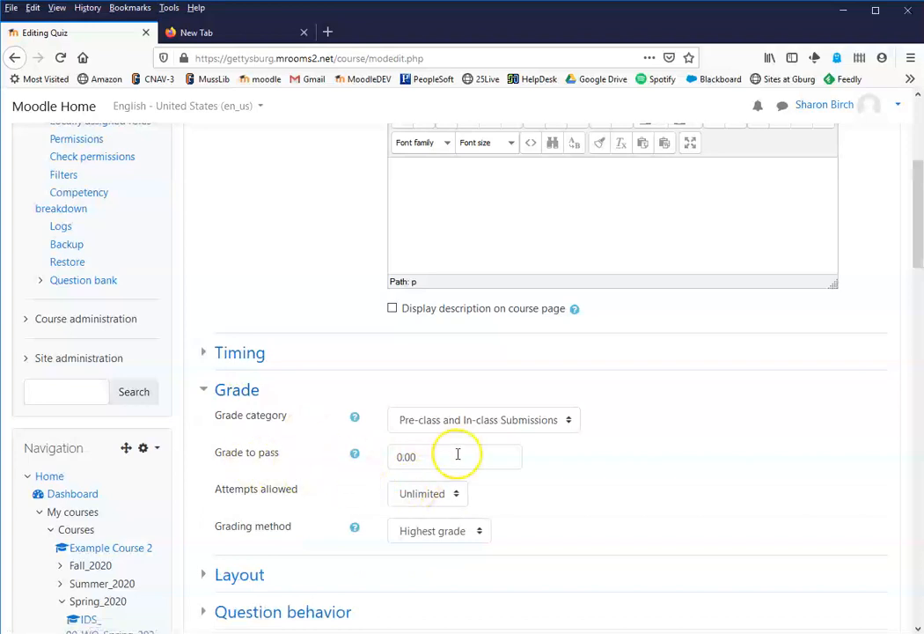
{"action": "scroll", "coordinate": [657, 459], "scroll_direction": "down", "scroll_amount": 3}
{"action": "scroll", "coordinate": [660, 457], "scroll_direction": "up", "scroll_amount": 2}
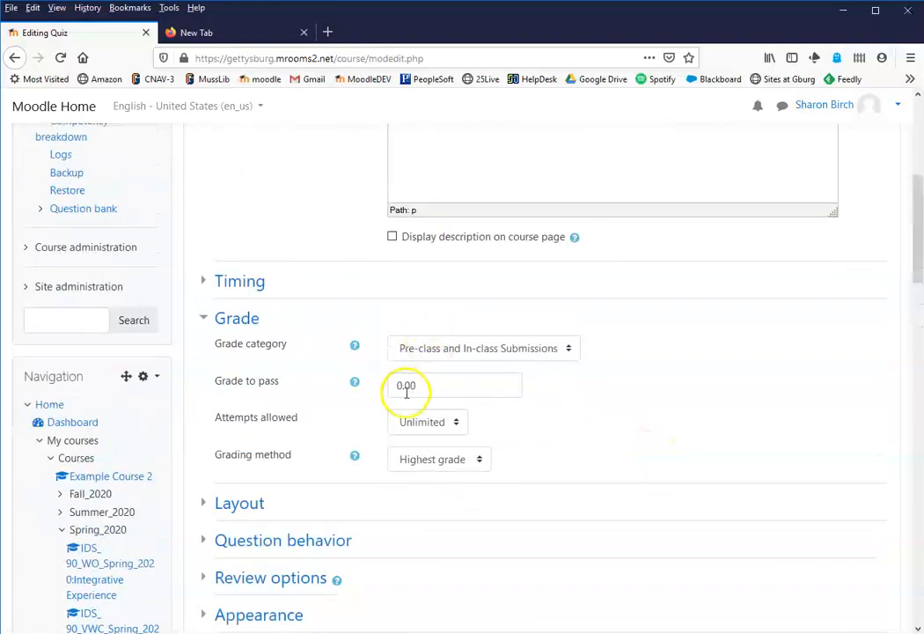
{"action": "left_click_drag", "start_coordinate": [422, 385], "coordinate": [382, 390]}
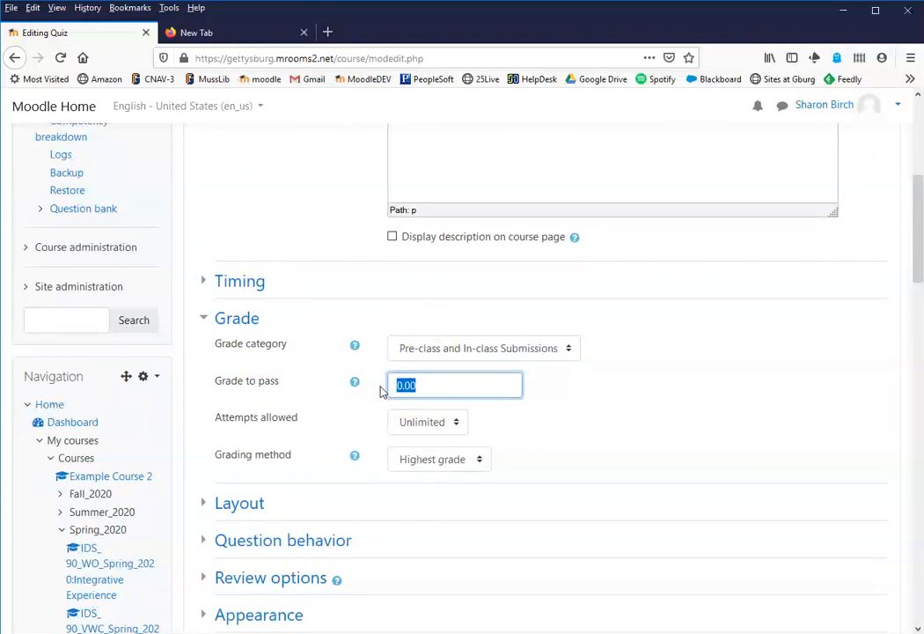
{"action": "type", "text": "80"}
{"action": "left_click", "coordinate": [669, 402]}
{"action": "scroll", "coordinate": [669, 393], "scroll_direction": "down", "scroll_amount": 1}
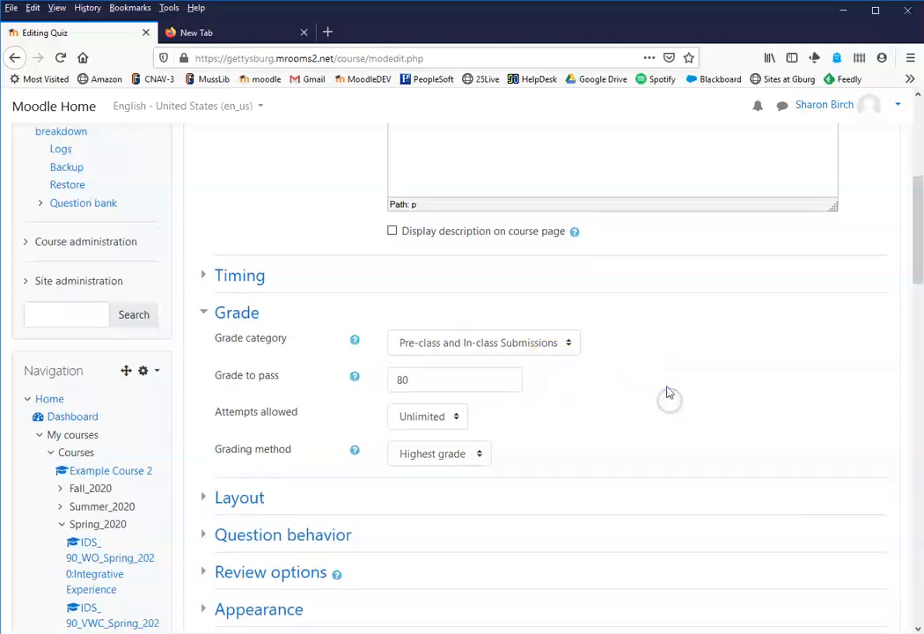
Clear the quiz's "Require passing grade" completion condition and cancel the settings without saving
{"action": "scroll", "coordinate": [660, 378], "scroll_direction": "down", "scroll_amount": 3}
{"action": "scroll", "coordinate": [622, 389], "scroll_direction": "down", "scroll_amount": 6}
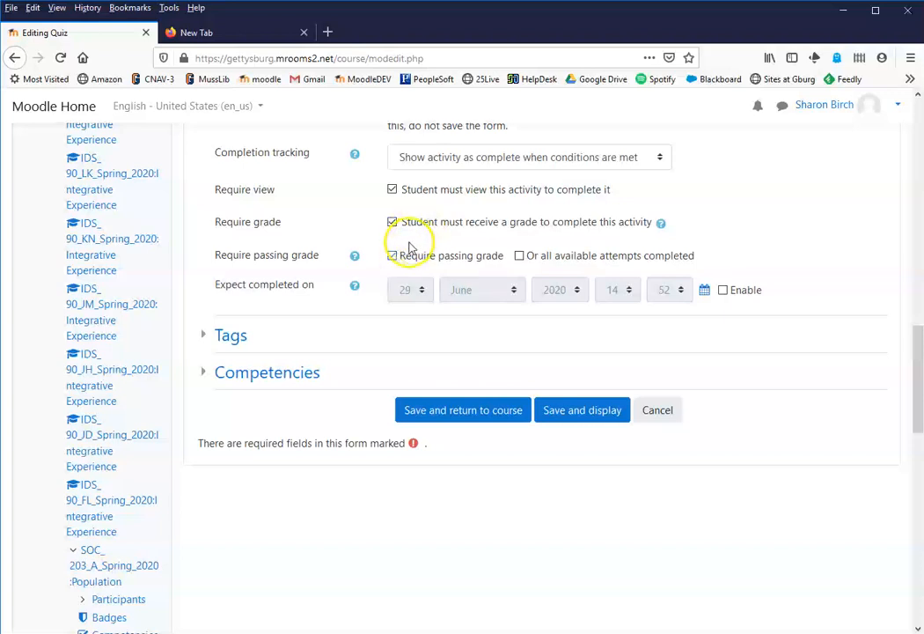
{"action": "left_click", "coordinate": [393, 257]}
{"action": "scroll", "coordinate": [650, 450], "scroll_direction": "up", "scroll_amount": 3}
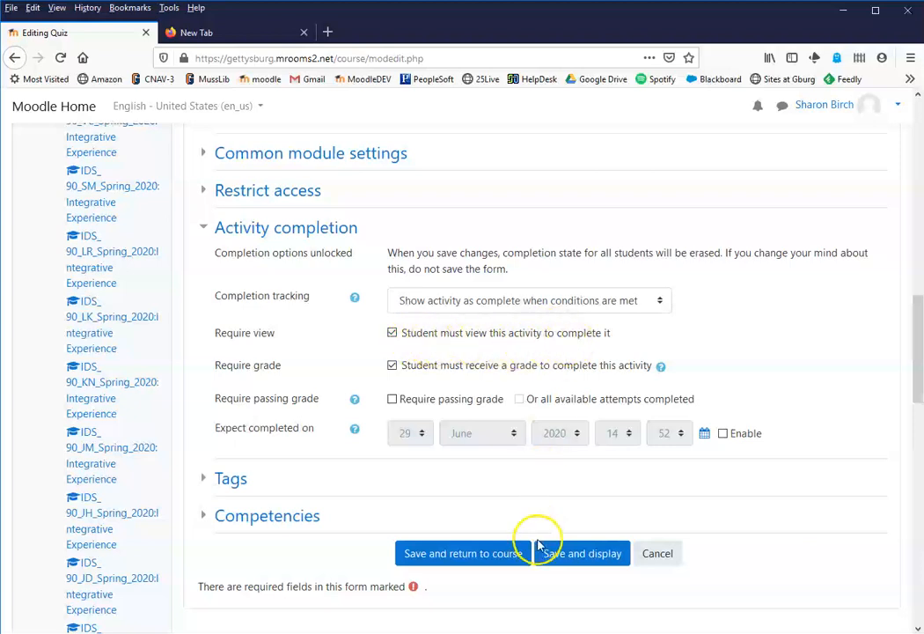
{"action": "left_click", "coordinate": [660, 553]}
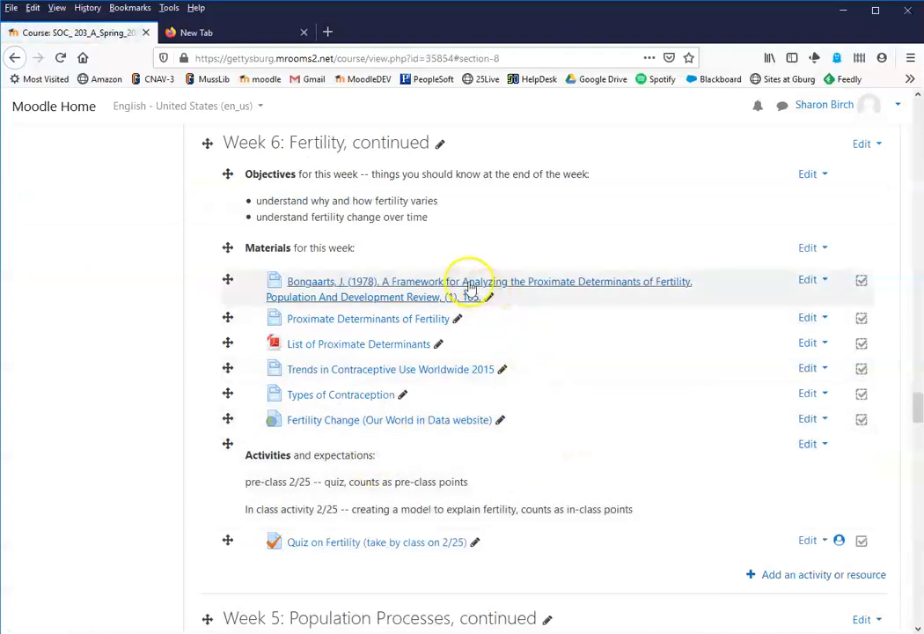
View the Week 6 page "A Framework for Analyzing the Proximate Determinants of Fertility" and return to the course page
{"action": "left_click", "coordinate": [404, 354]}
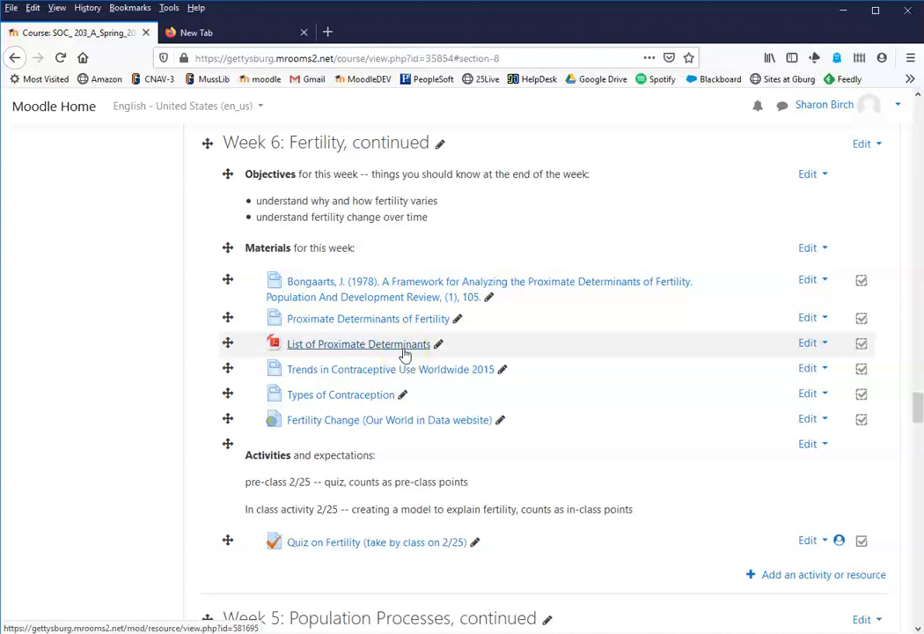
{"action": "left_click", "coordinate": [387, 299]}
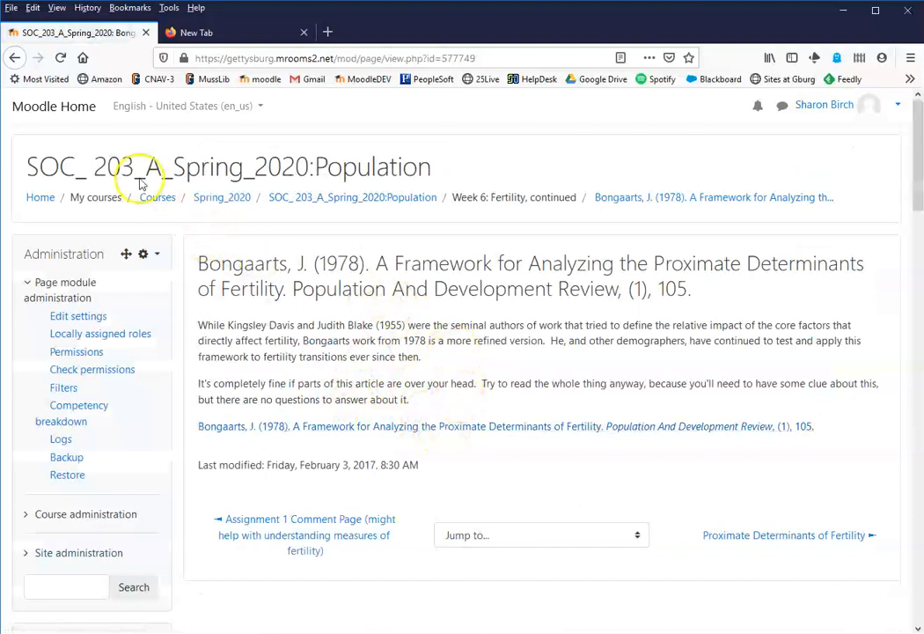
{"action": "left_click", "coordinate": [15, 58]}
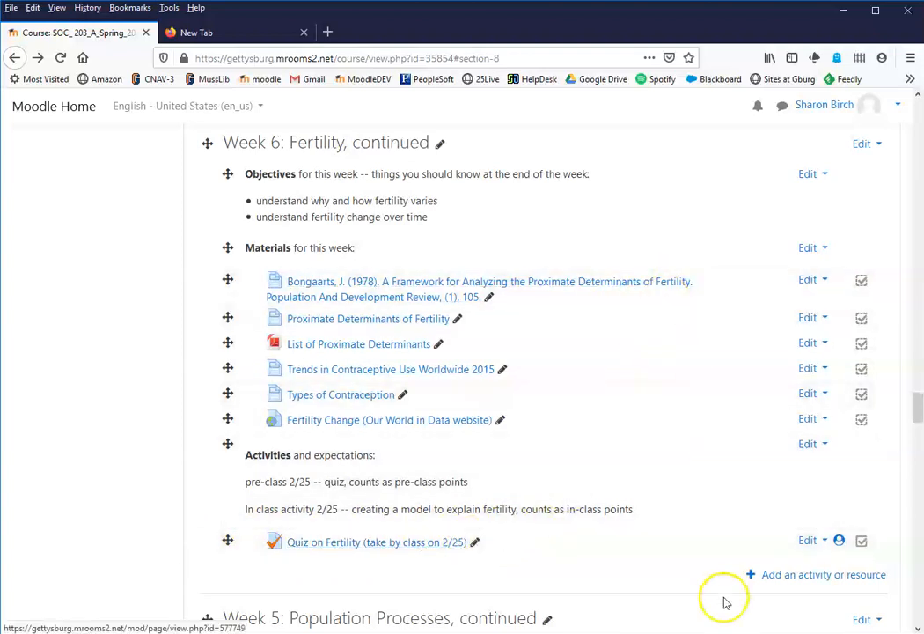
Reopen the settings of "Quiz on Fertility (take by class on 2/25)" and add an Activity completion restriction under Restrict access
{"action": "left_click", "coordinate": [819, 540]}
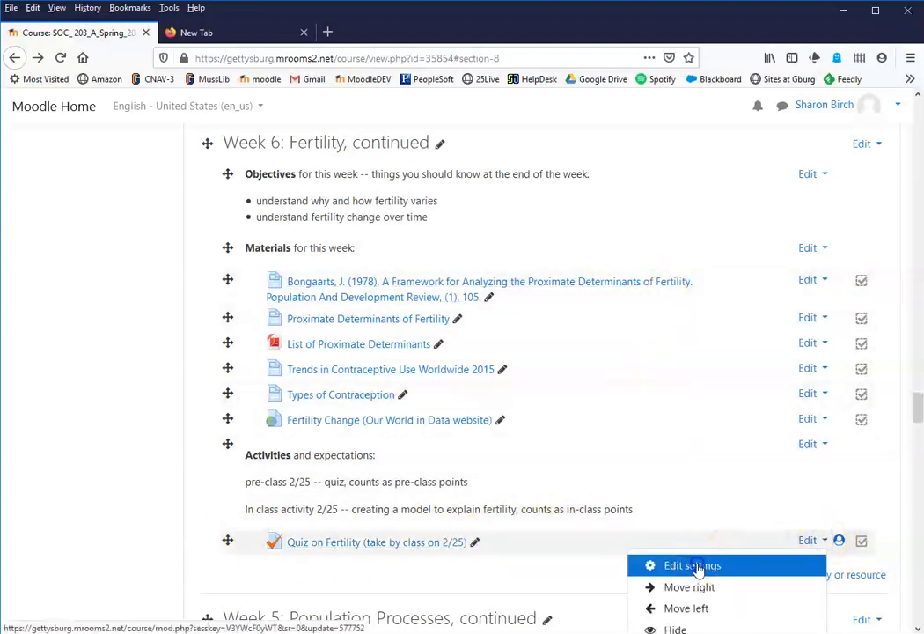
{"action": "left_click", "coordinate": [698, 566]}
{"action": "scroll", "coordinate": [607, 449], "scroll_direction": "down", "scroll_amount": 5}
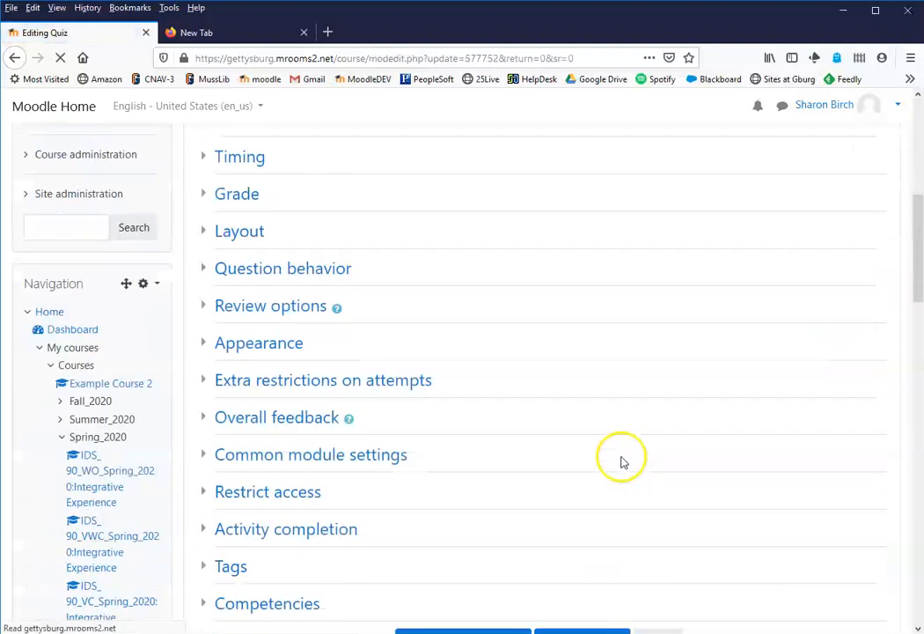
{"action": "scroll", "coordinate": [616, 453], "scroll_direction": "down", "scroll_amount": 6}
{"action": "scroll", "coordinate": [196, 480], "scroll_direction": "up", "scroll_amount": 4}
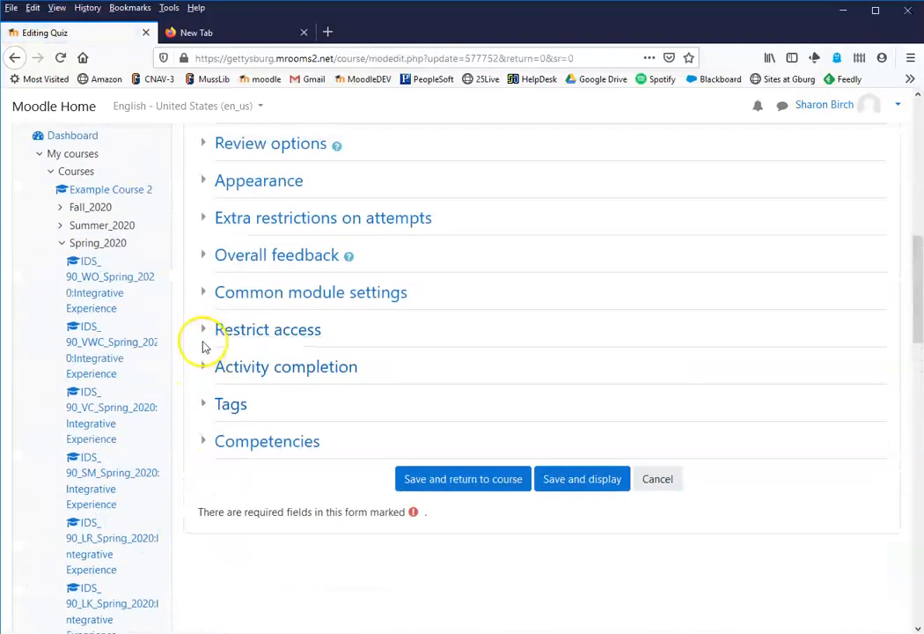
{"action": "left_click", "coordinate": [202, 332]}
{"action": "left_click", "coordinate": [444, 403]}
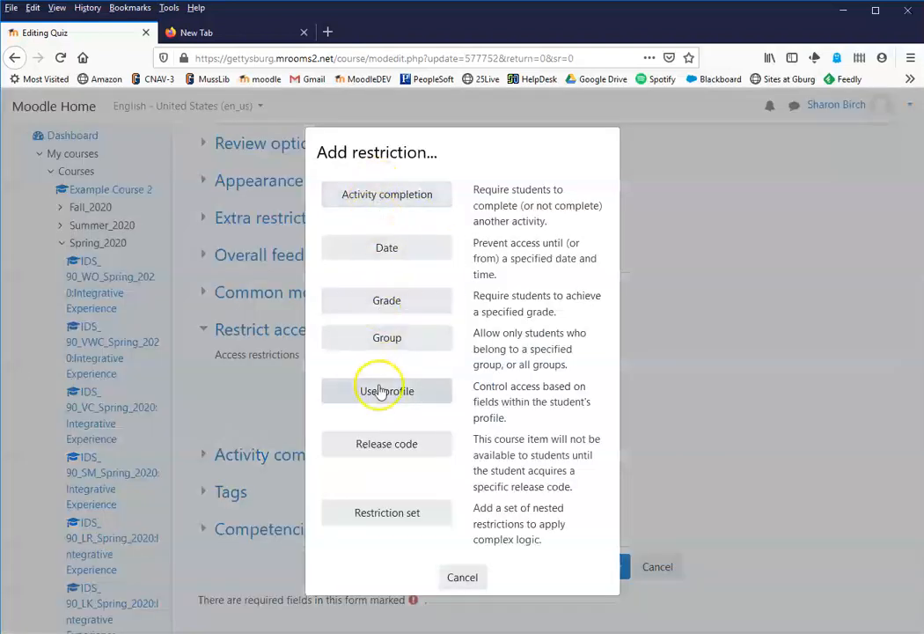
{"action": "left_click", "coordinate": [396, 199]}
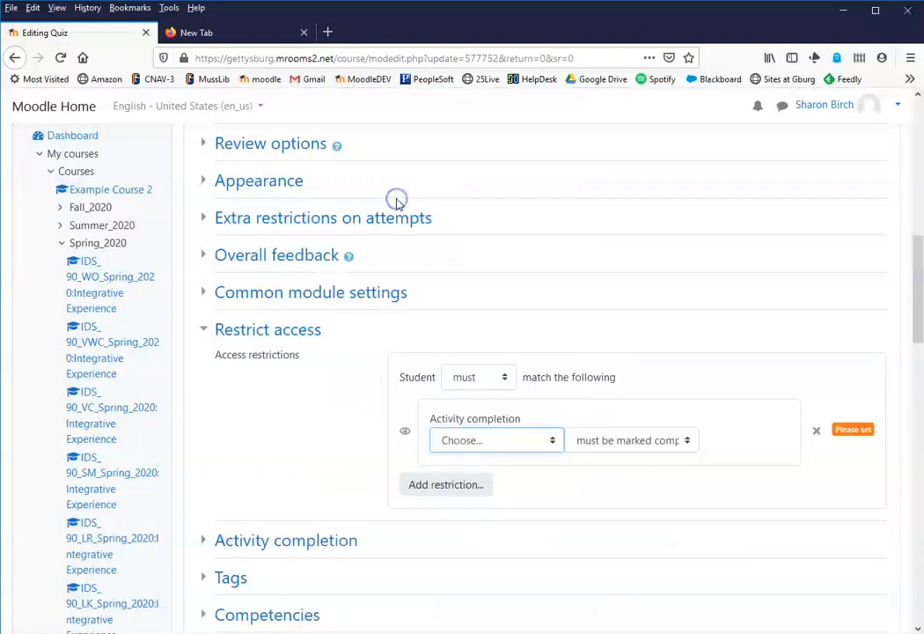
Choose the page "A Framework for Analyzing the Proximate Determinants of Fertility" as the activity required by the quiz's completion restriction
{"action": "left_click", "coordinate": [553, 440]}
{"action": "scroll", "coordinate": [548, 361], "scroll_direction": "down", "scroll_amount": 5}
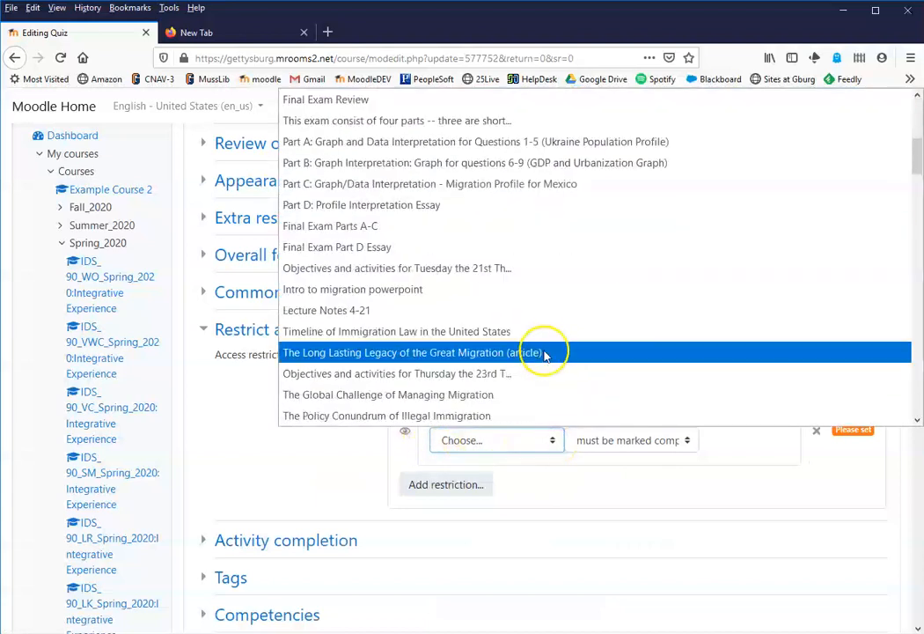
{"action": "scroll", "coordinate": [553, 339], "scroll_direction": "down", "scroll_amount": 3}
{"action": "scroll", "coordinate": [555, 332], "scroll_direction": "down", "scroll_amount": 15}
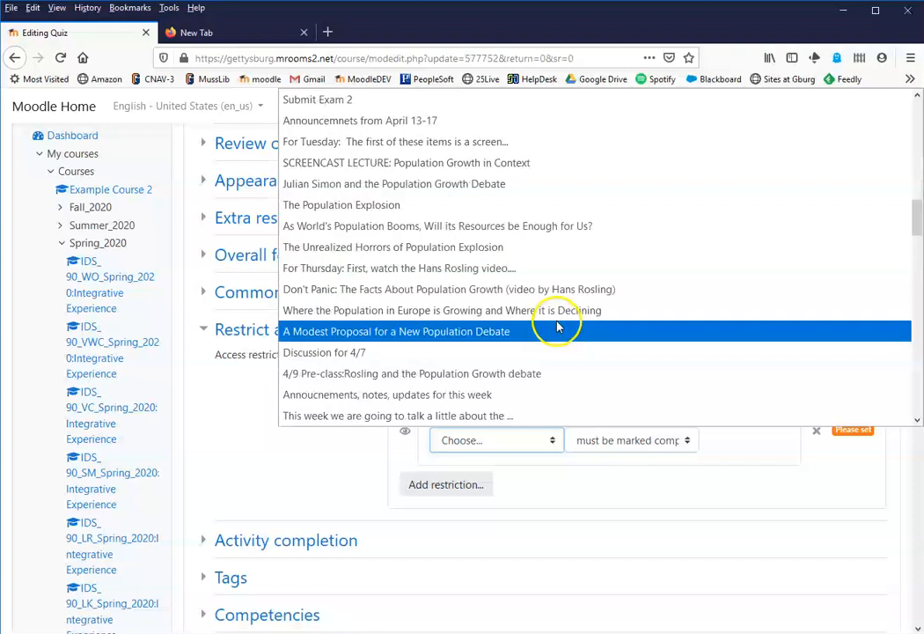
{"action": "scroll", "coordinate": [558, 303], "scroll_direction": "down", "scroll_amount": 5}
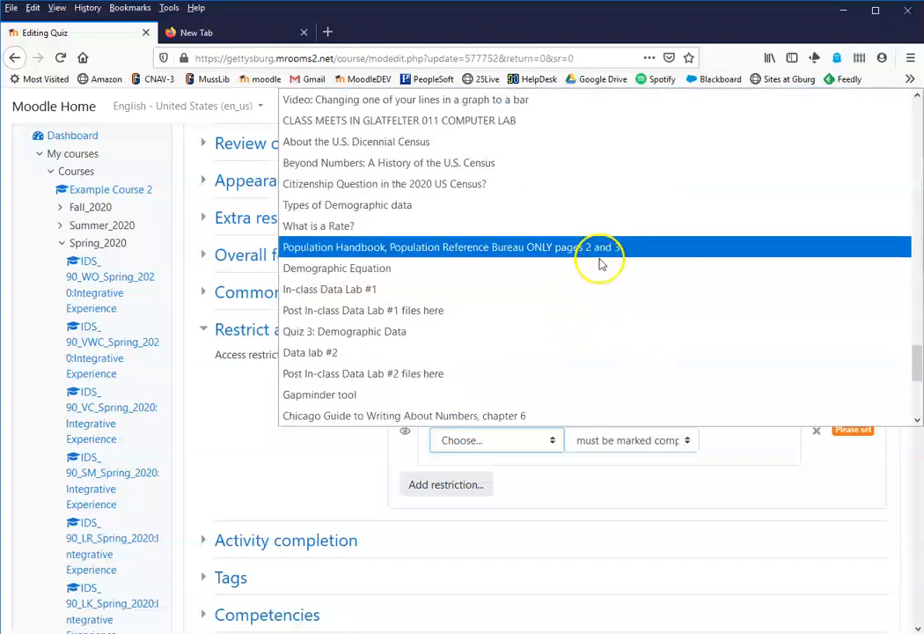
{"action": "scroll", "coordinate": [572, 268], "scroll_direction": "down", "scroll_amount": 4}
{"action": "scroll", "coordinate": [587, 245], "scroll_direction": "down", "scroll_amount": 1}
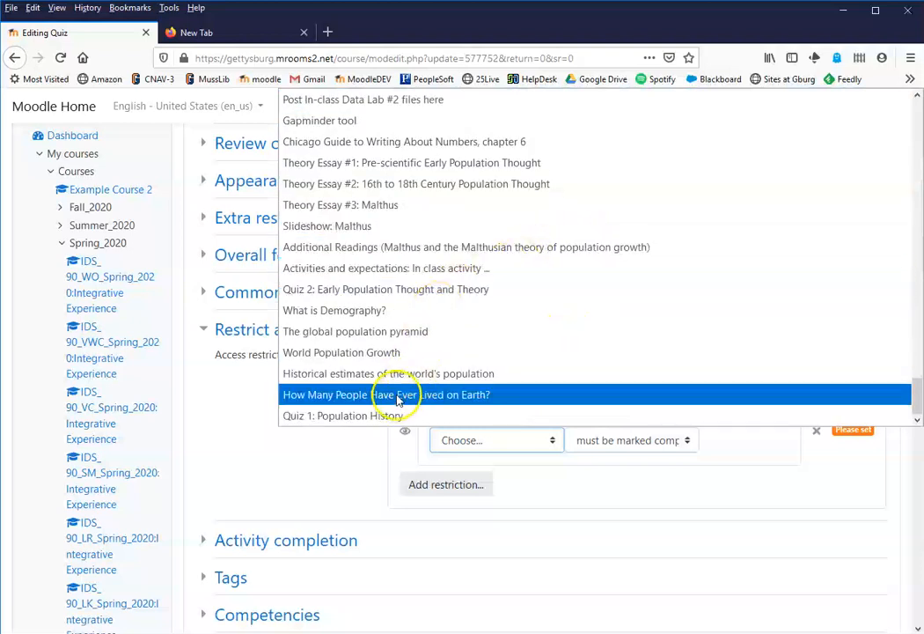
{"action": "scroll", "coordinate": [528, 319], "scroll_direction": "up", "scroll_amount": 6}
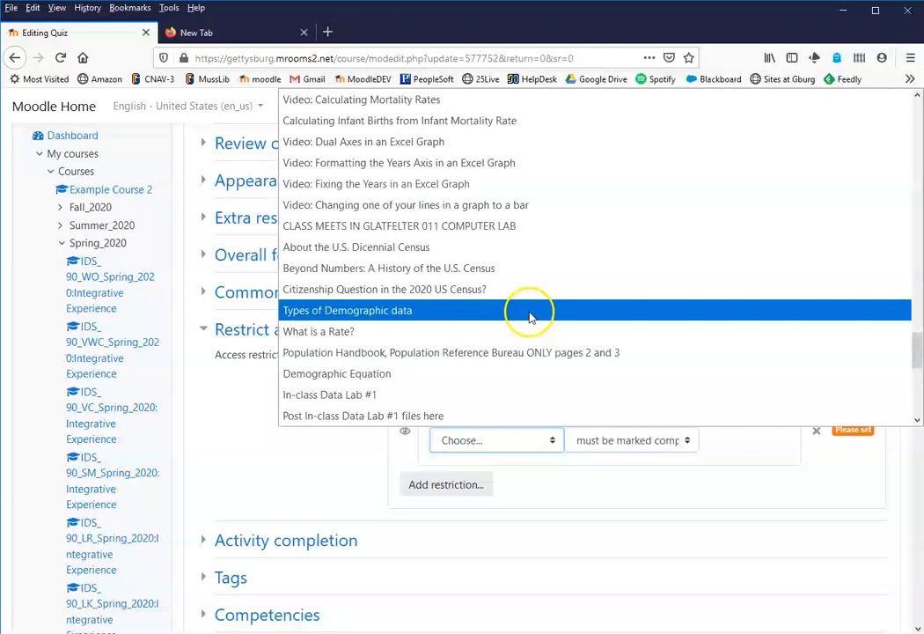
{"action": "scroll", "coordinate": [528, 312], "scroll_direction": "up", "scroll_amount": 1}
{"action": "scroll", "coordinate": [516, 295], "scroll_direction": "up", "scroll_amount": 4}
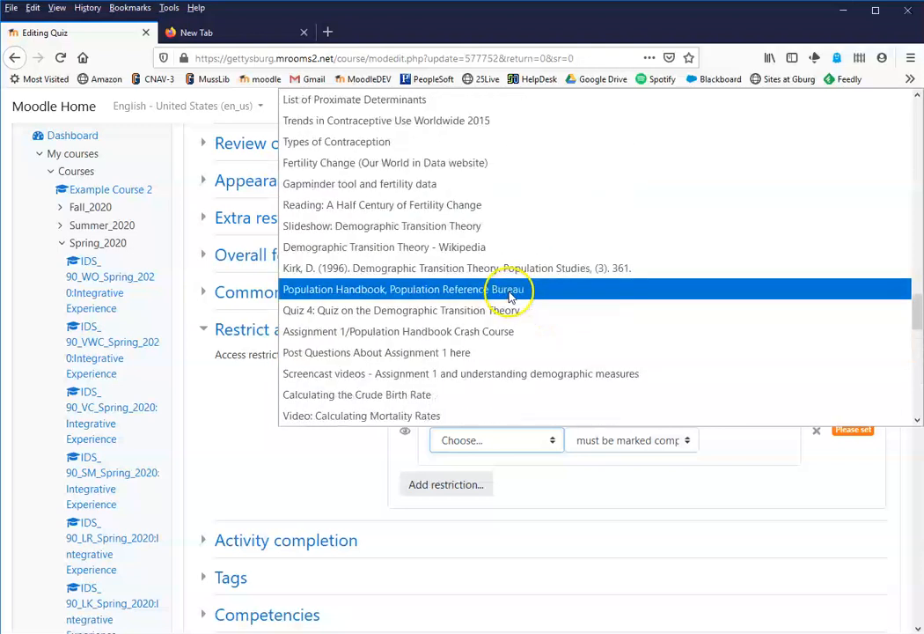
{"action": "scroll", "coordinate": [458, 267], "scroll_direction": "up", "scroll_amount": 3}
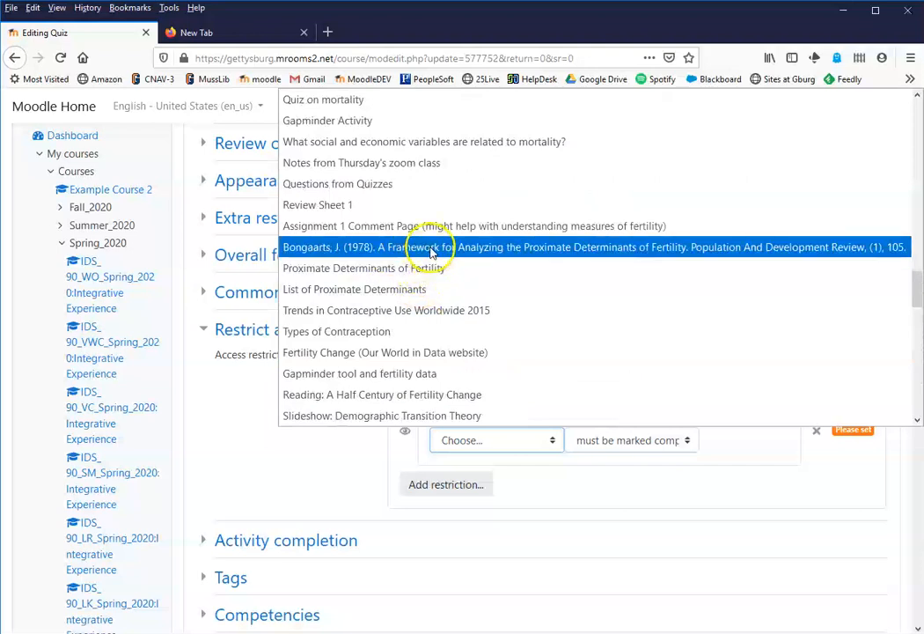
{"action": "left_click", "coordinate": [431, 248]}
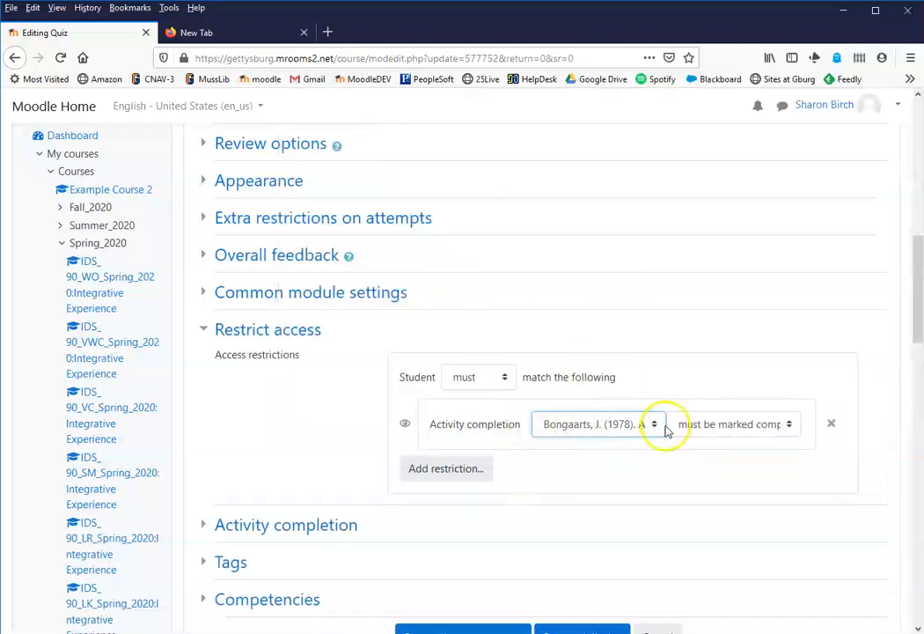
Set the restriction's condition to "must be marked complete" and save the quiz settings, displaying the quiz
{"action": "left_click", "coordinate": [774, 426]}
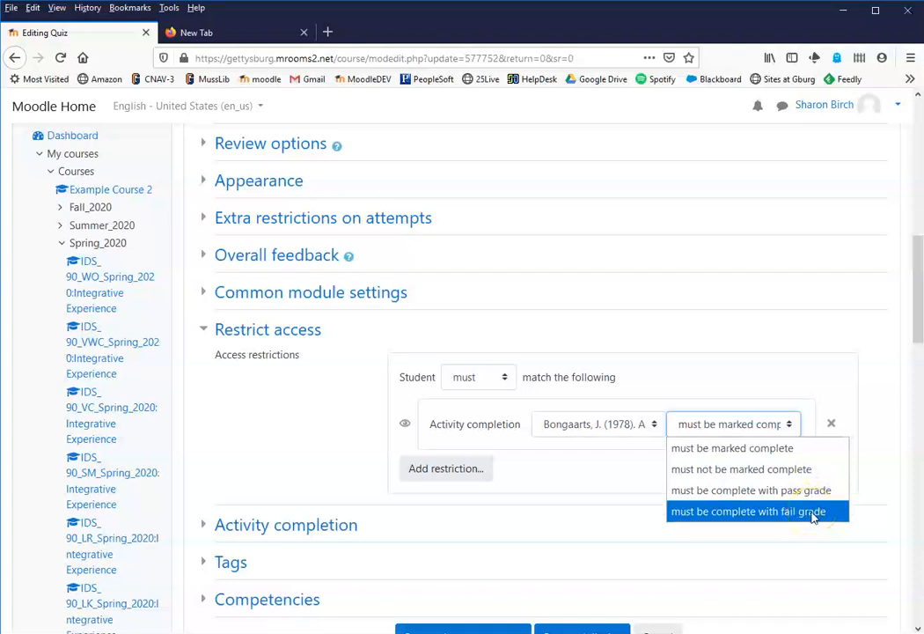
{"action": "left_click", "coordinate": [785, 447]}
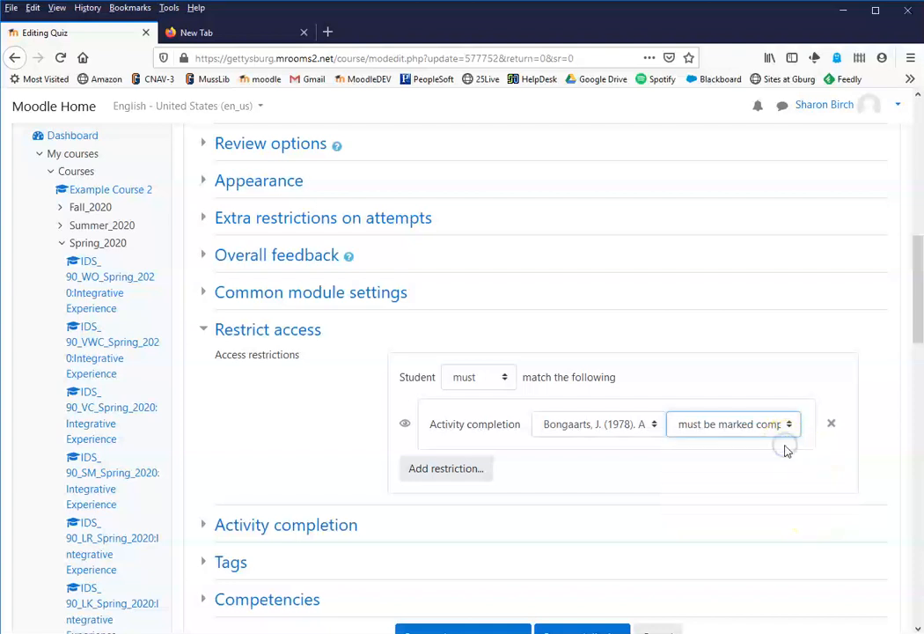
{"action": "scroll", "coordinate": [669, 475], "scroll_direction": "down", "scroll_amount": 3}
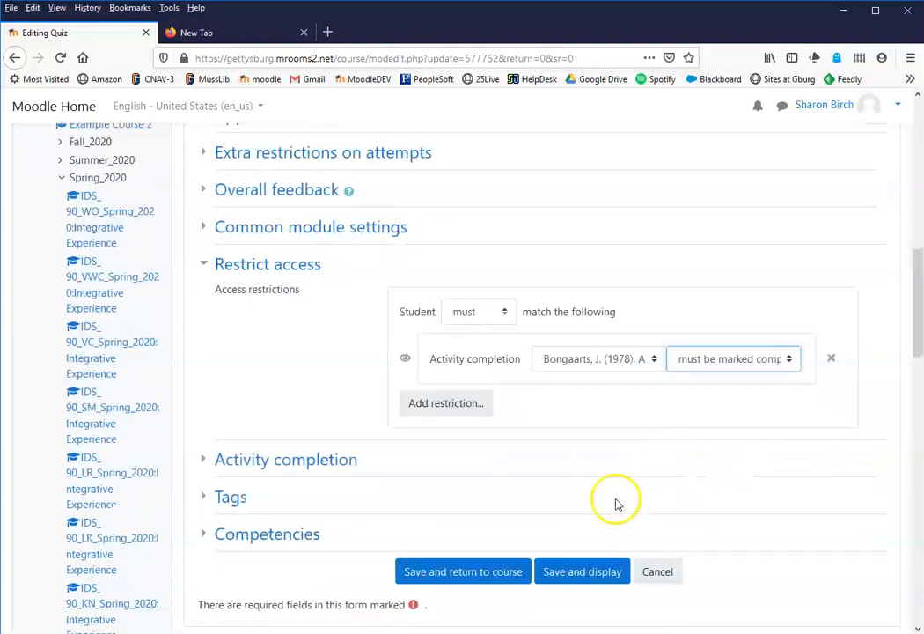
{"action": "left_click", "coordinate": [598, 495]}
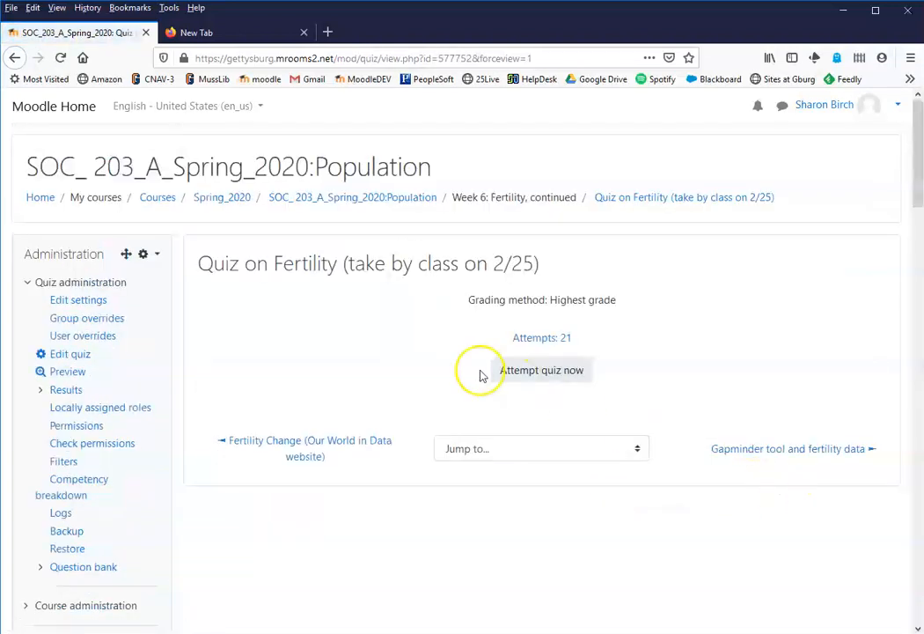
Return to the course page and examine the restriction notice under "Quiz on Fertility (take by class on 2/25)" in Week 6
{"action": "left_click", "coordinate": [408, 201]}
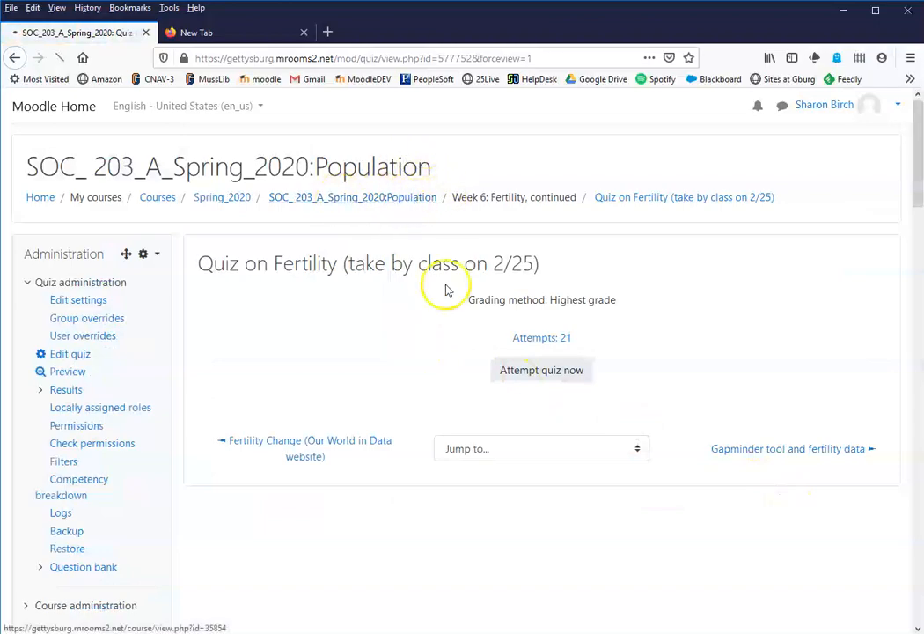
{"action": "scroll", "coordinate": [347, 430], "scroll_direction": "down", "scroll_amount": 15}
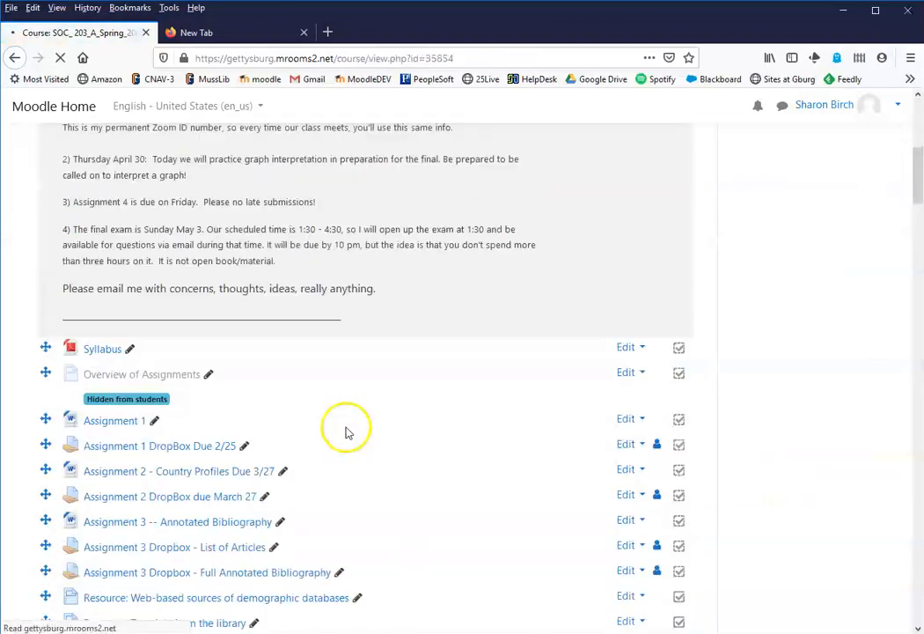
{"action": "scroll", "coordinate": [387, 426], "scroll_direction": "down", "scroll_amount": 12}
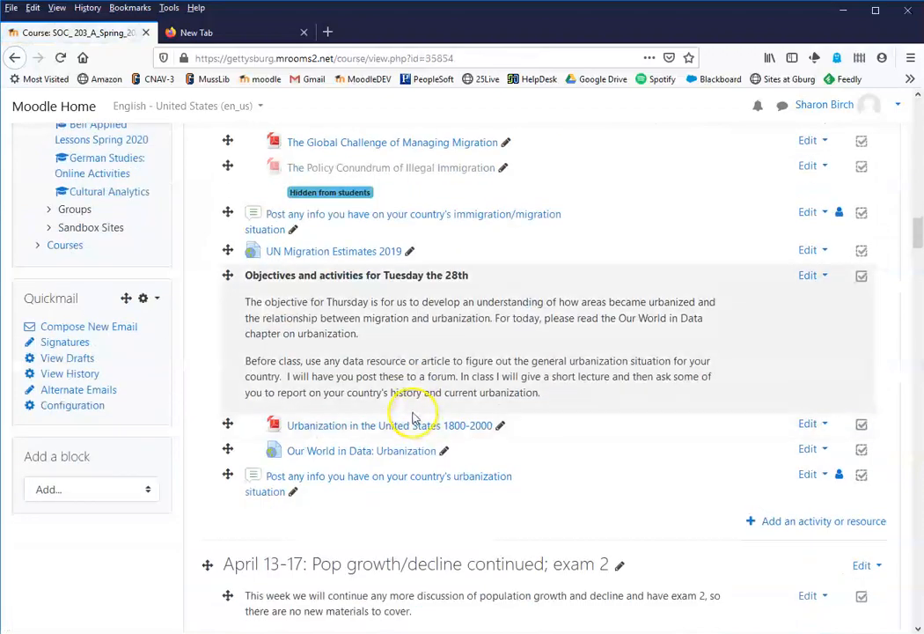
{"action": "scroll", "coordinate": [411, 416], "scroll_direction": "down", "scroll_amount": 14}
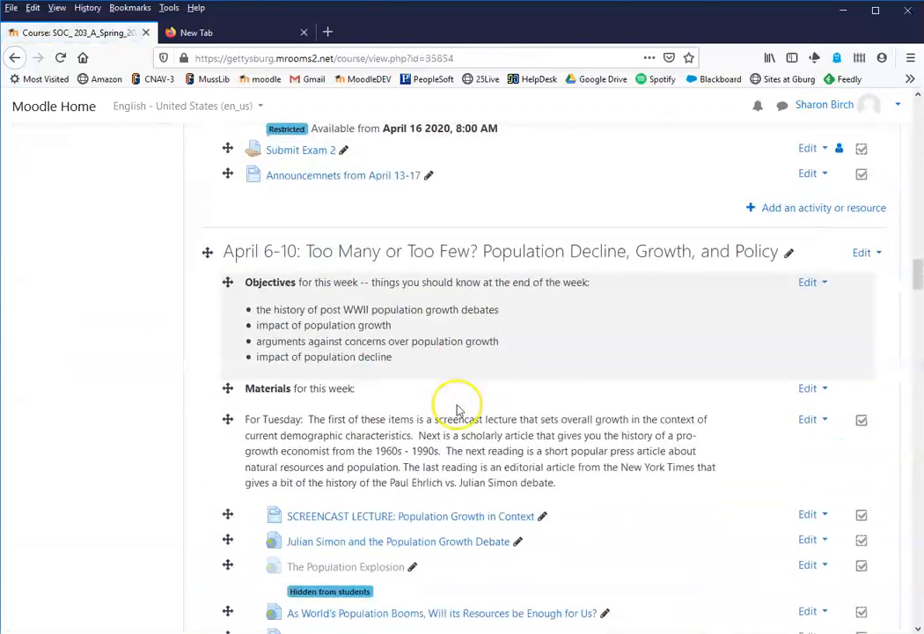
{"action": "scroll", "coordinate": [482, 407], "scroll_direction": "down", "scroll_amount": 15}
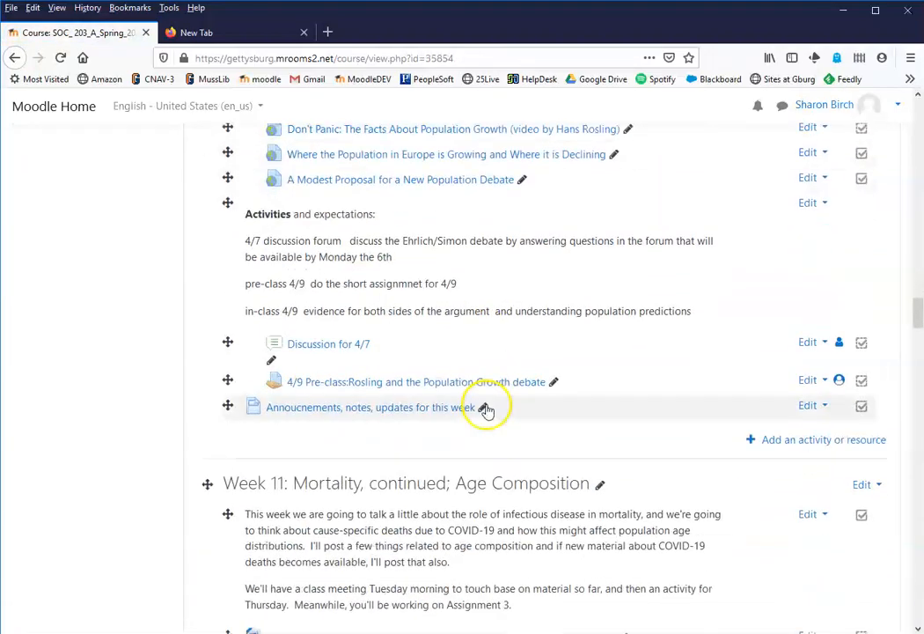
{"action": "scroll", "coordinate": [489, 410], "scroll_direction": "down", "scroll_amount": 15}
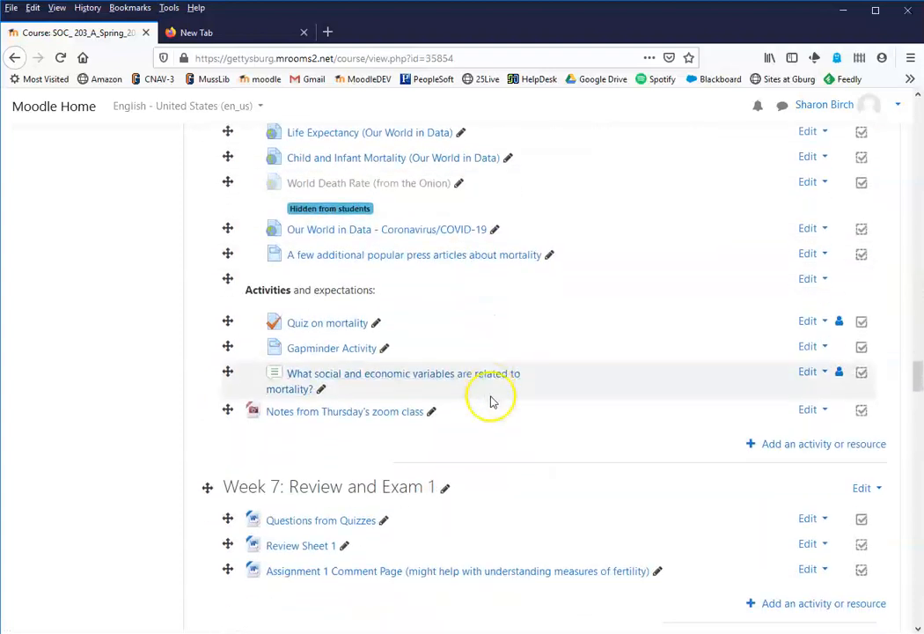
{"action": "scroll", "coordinate": [493, 394], "scroll_direction": "down", "scroll_amount": 5}
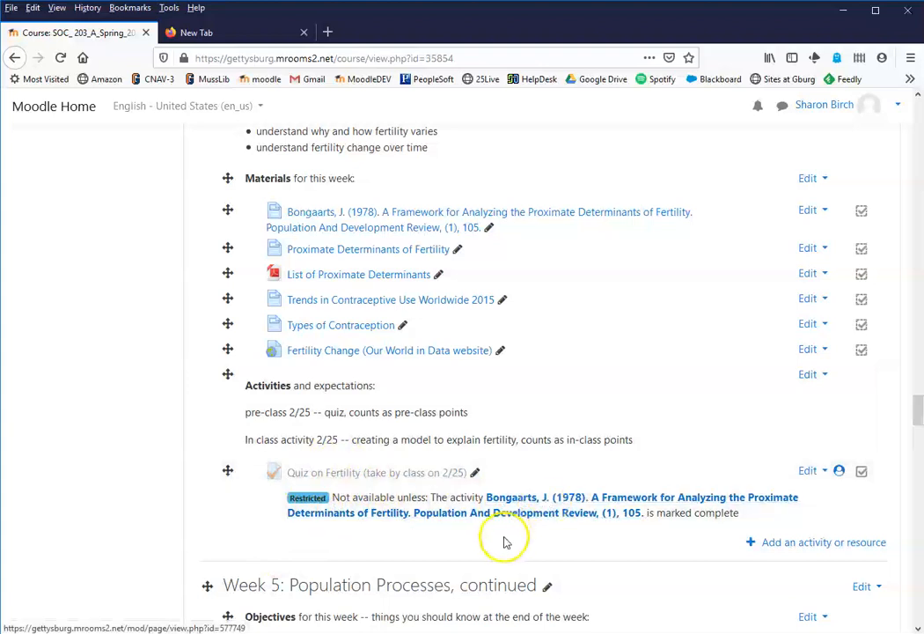
{"action": "left_click", "coordinate": [529, 216]}
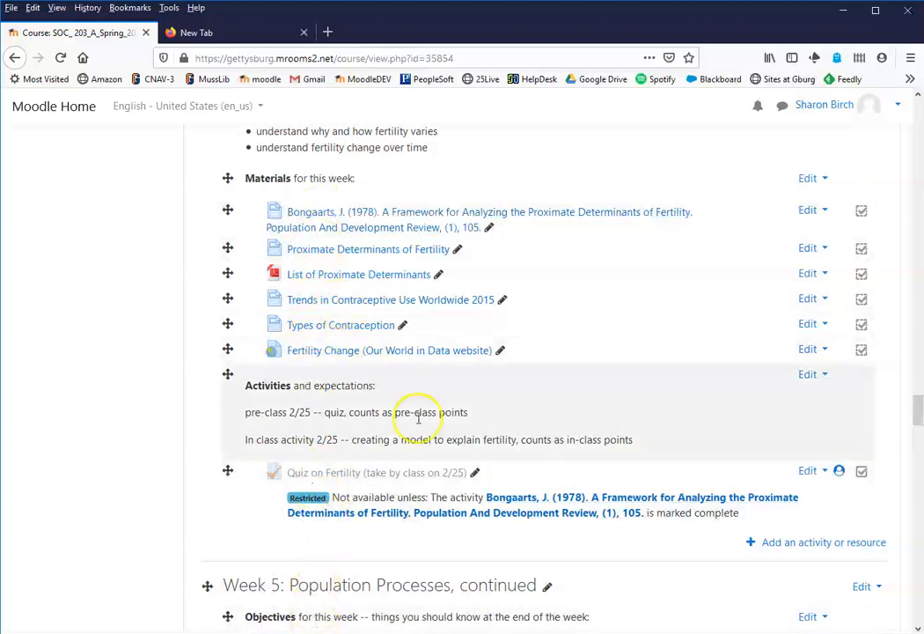
Reopen the fertility quiz's settings, switch off the visibility of its Activity completion restriction under Restrict access, and cancel without saving
{"action": "left_click", "coordinate": [818, 472]}
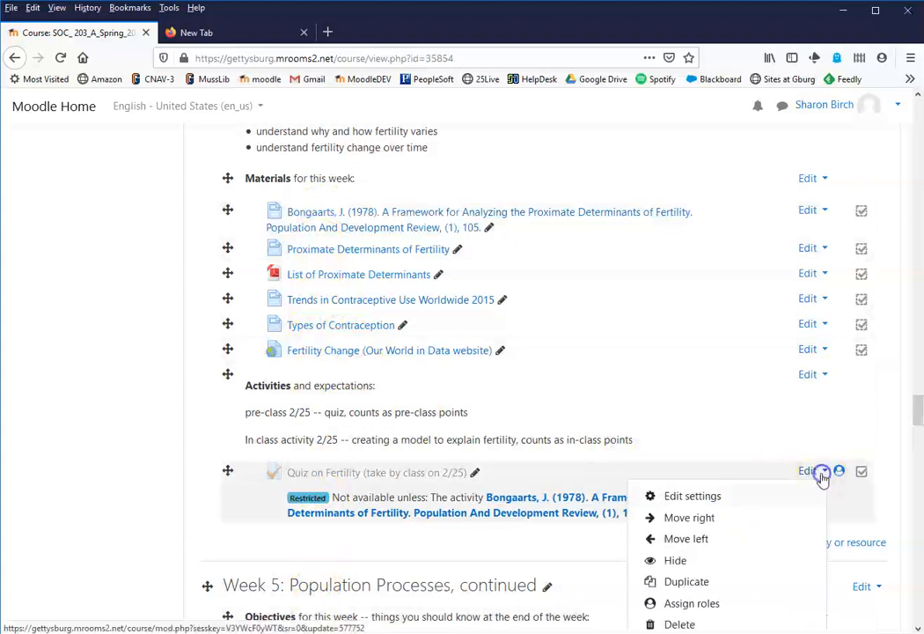
{"action": "left_click", "coordinate": [695, 497]}
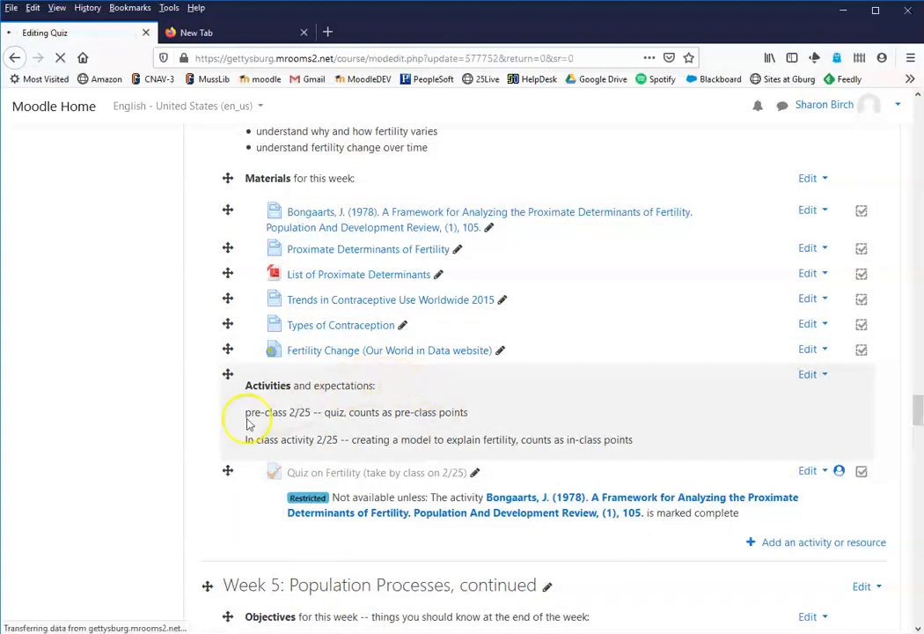
{"action": "scroll", "coordinate": [362, 448], "scroll_direction": "down", "scroll_amount": 15}
{"action": "scroll", "coordinate": [330, 415], "scroll_direction": "up", "scroll_amount": 3}
{"action": "scroll", "coordinate": [206, 352], "scroll_direction": "up", "scroll_amount": 3}
{"action": "left_click", "coordinate": [205, 471]}
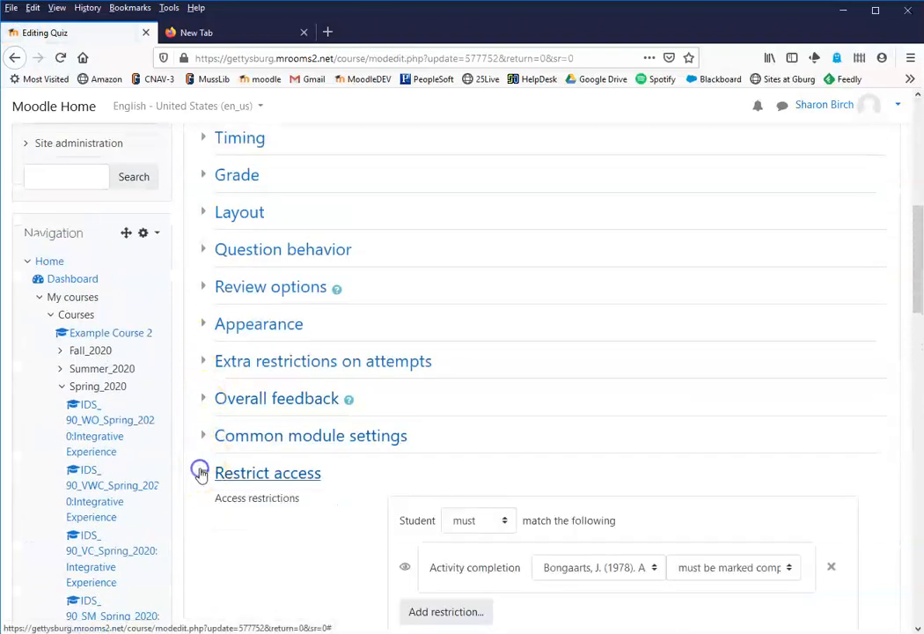
{"action": "scroll", "coordinate": [704, 457], "scroll_direction": "down", "scroll_amount": 2}
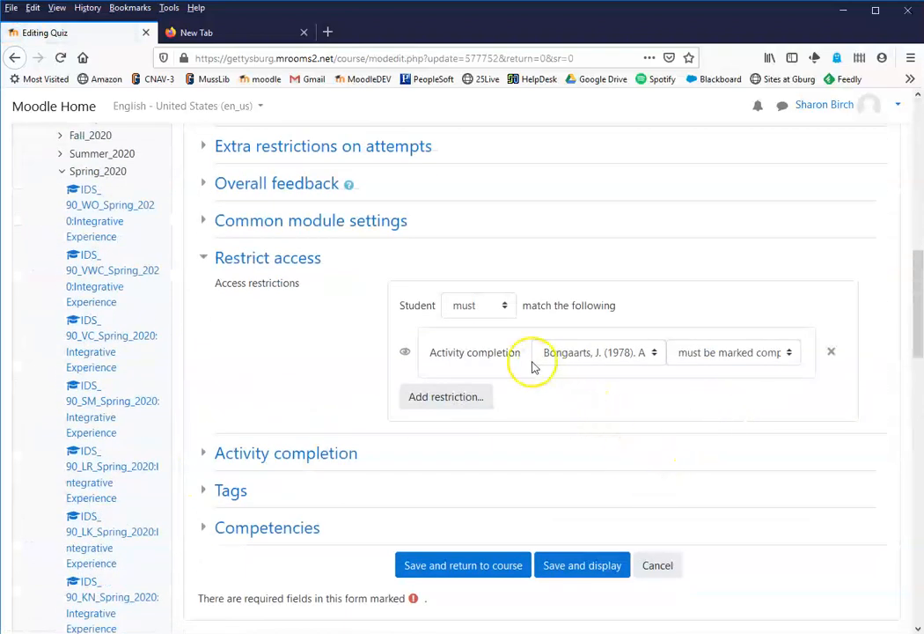
{"action": "left_click", "coordinate": [405, 353]}
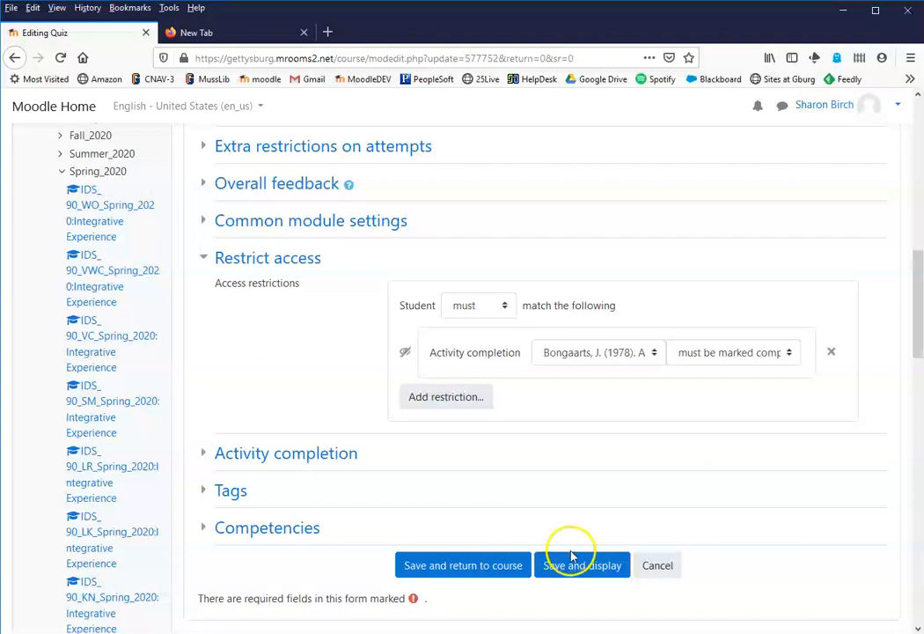
{"action": "left_click", "coordinate": [657, 567]}
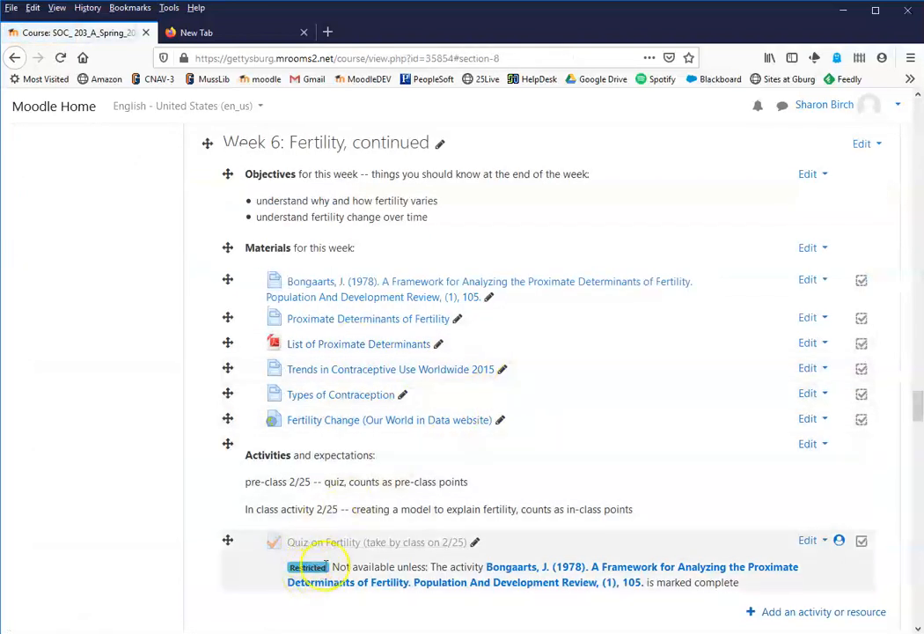
{"action": "scroll", "coordinate": [543, 505], "scroll_direction": "down", "scroll_amount": 3}
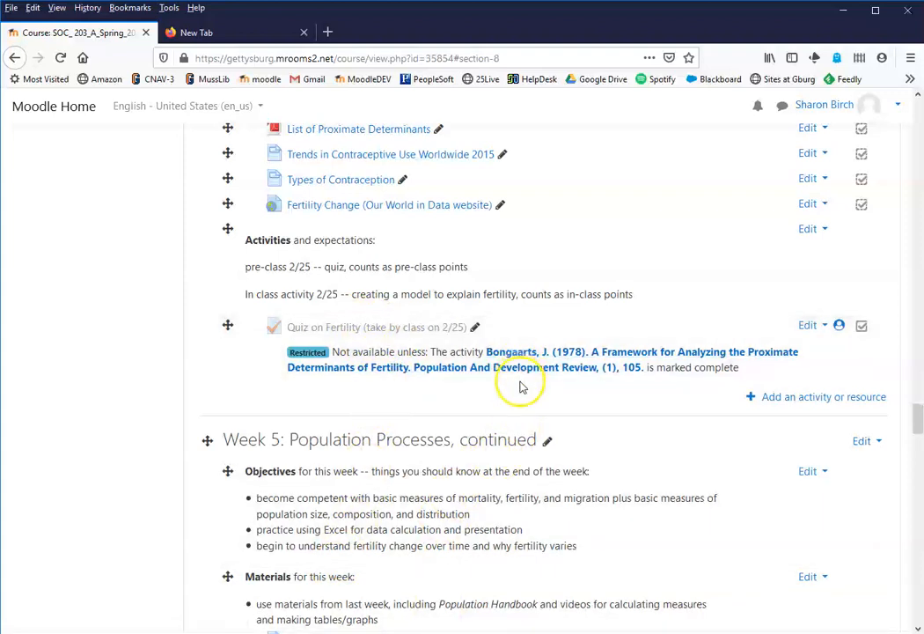
{"action": "scroll", "coordinate": [608, 412], "scroll_direction": "up", "scroll_amount": 2}
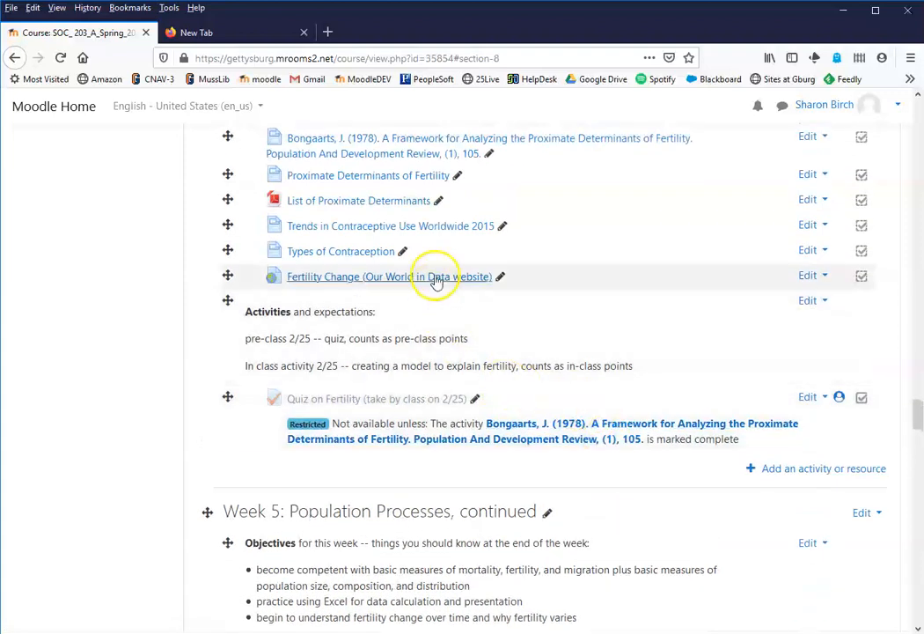
{"action": "scroll", "coordinate": [564, 335], "scroll_direction": "up", "scroll_amount": 2}
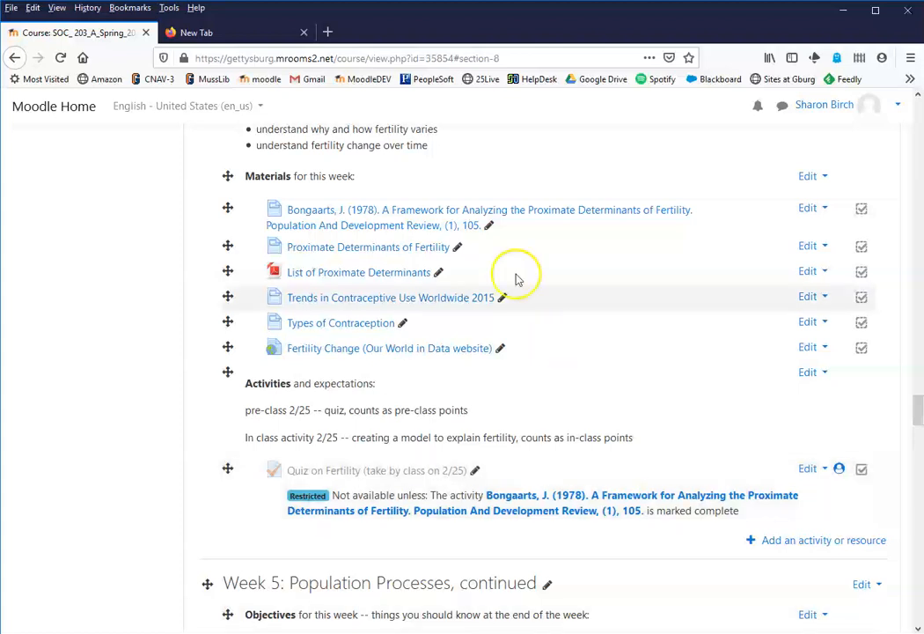
Go from the Week 6 section back up towards the beginning of the course page
{"action": "scroll", "coordinate": [160, 418], "scroll_direction": "up", "scroll_amount": 5}
{"action": "scroll", "coordinate": [161, 418], "scroll_direction": "up", "scroll_amount": 15}
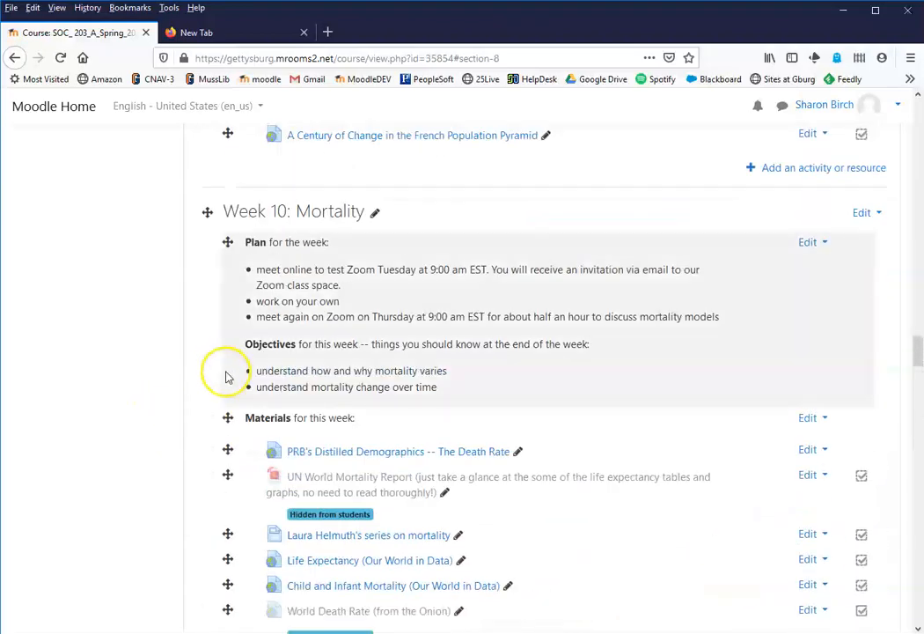
{"action": "scroll", "coordinate": [198, 458], "scroll_direction": "up", "scroll_amount": 15}
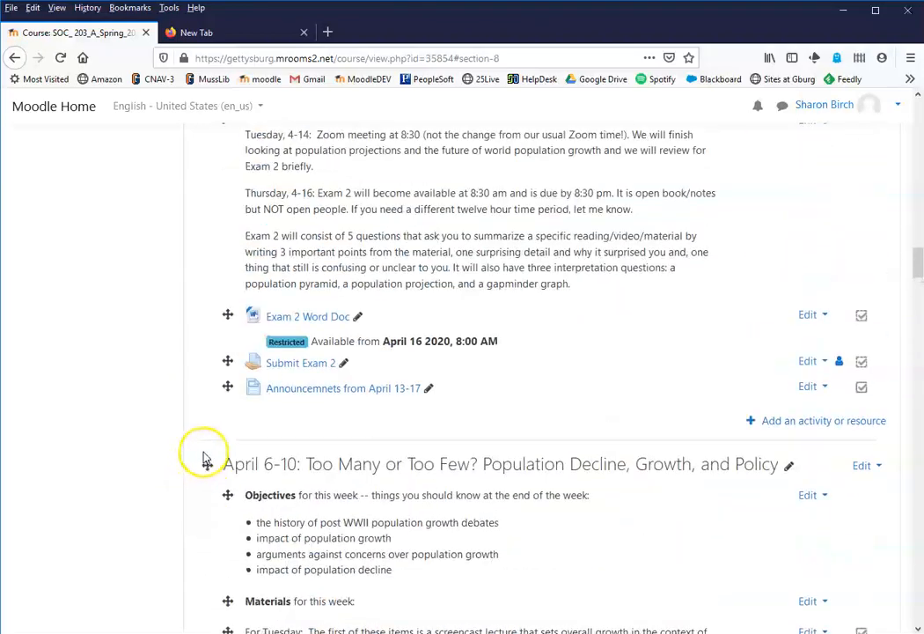
{"action": "scroll", "coordinate": [207, 453], "scroll_direction": "up", "scroll_amount": 20}
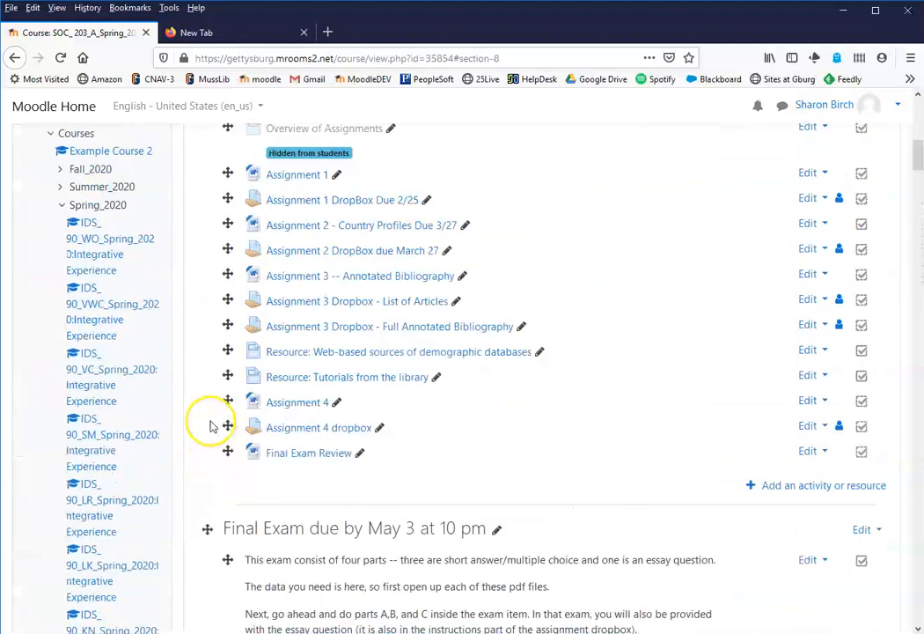